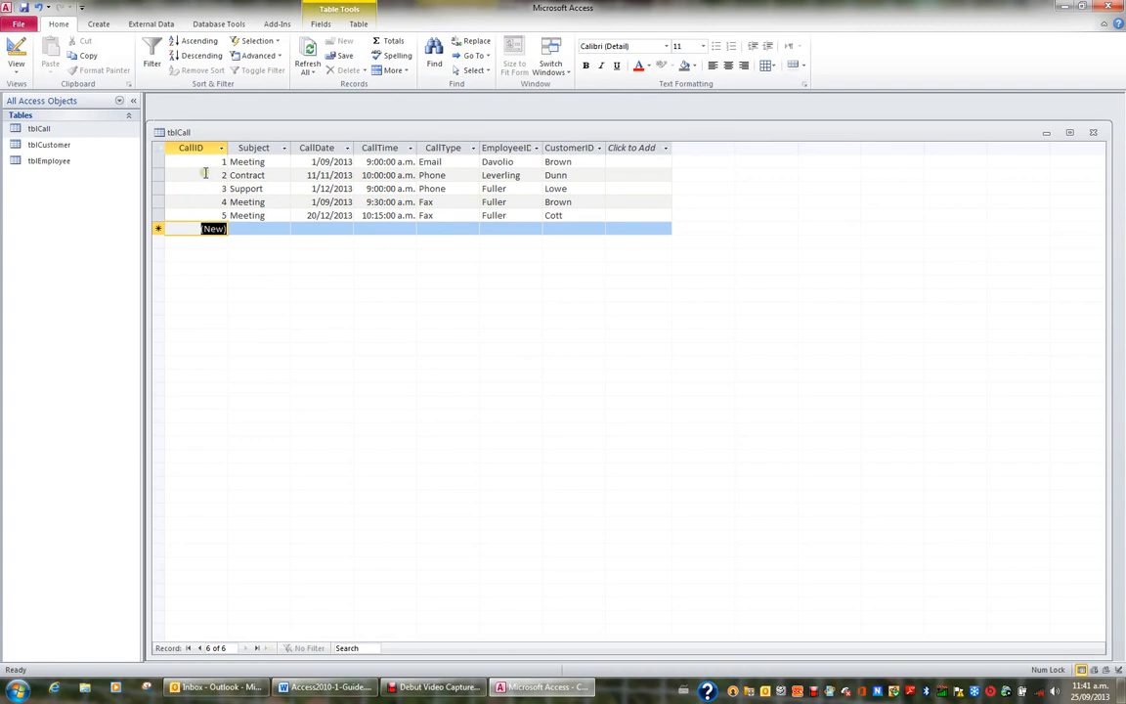
Hide the CallID column in the tblCall datasheet
click(200, 148)
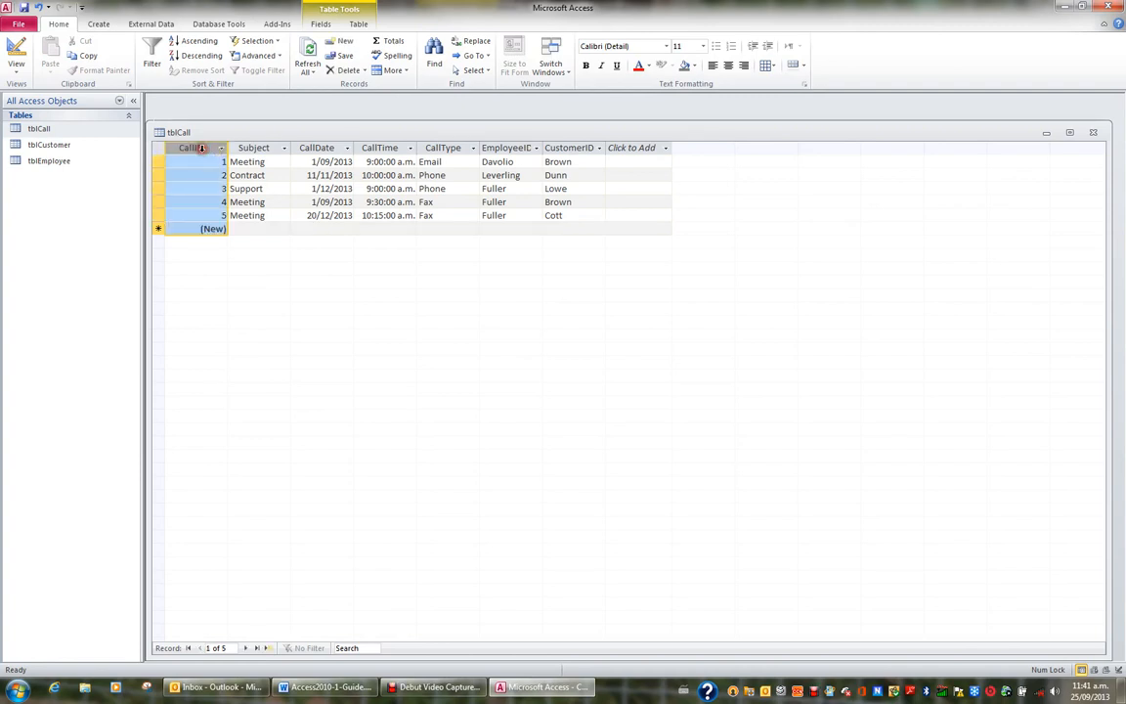
click(400, 71)
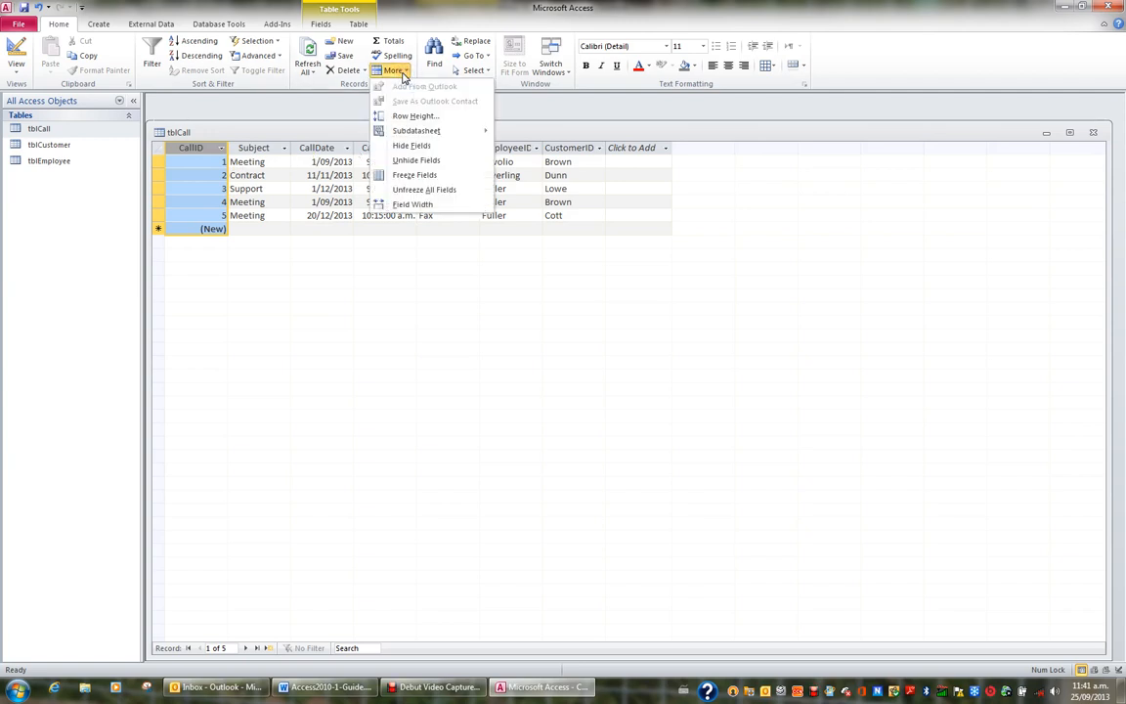
click(410, 146)
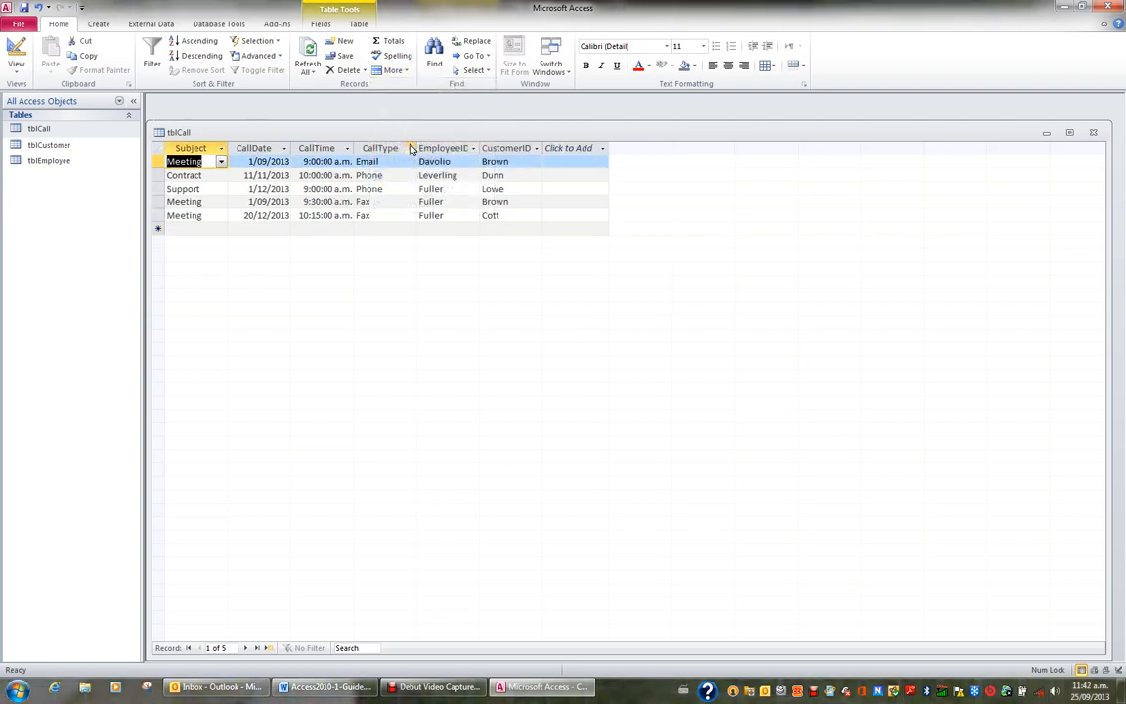
Make the hidden CallID column visible again through the Unhide Columns list
click(396, 71)
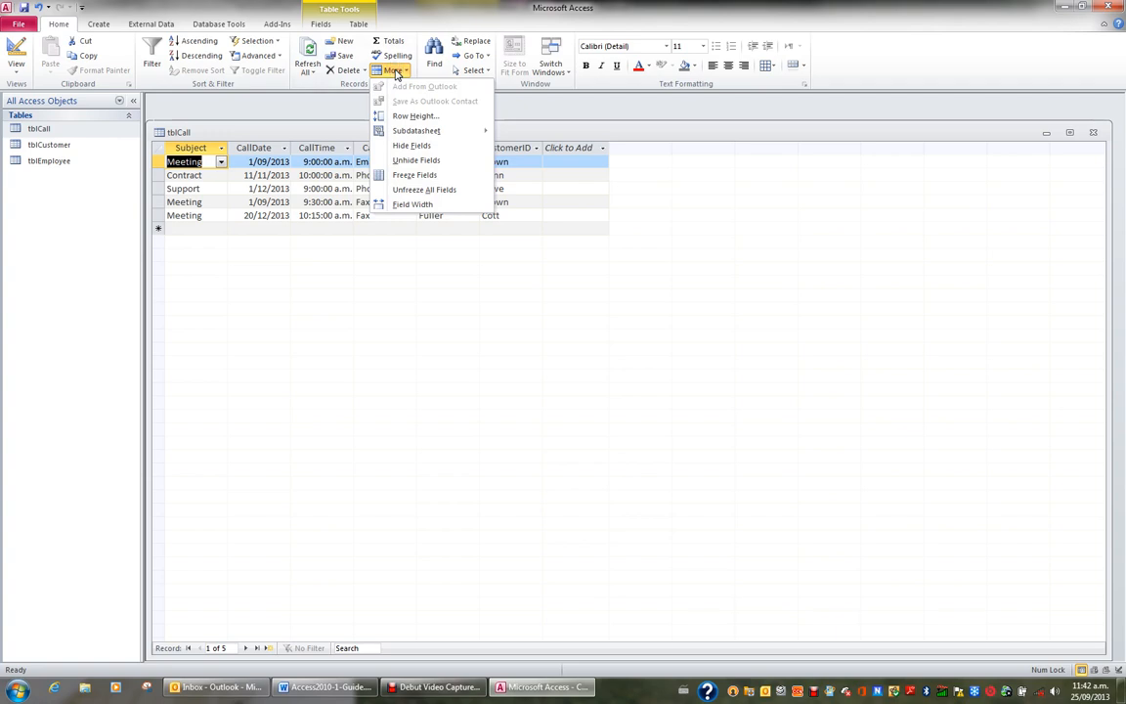
click(415, 161)
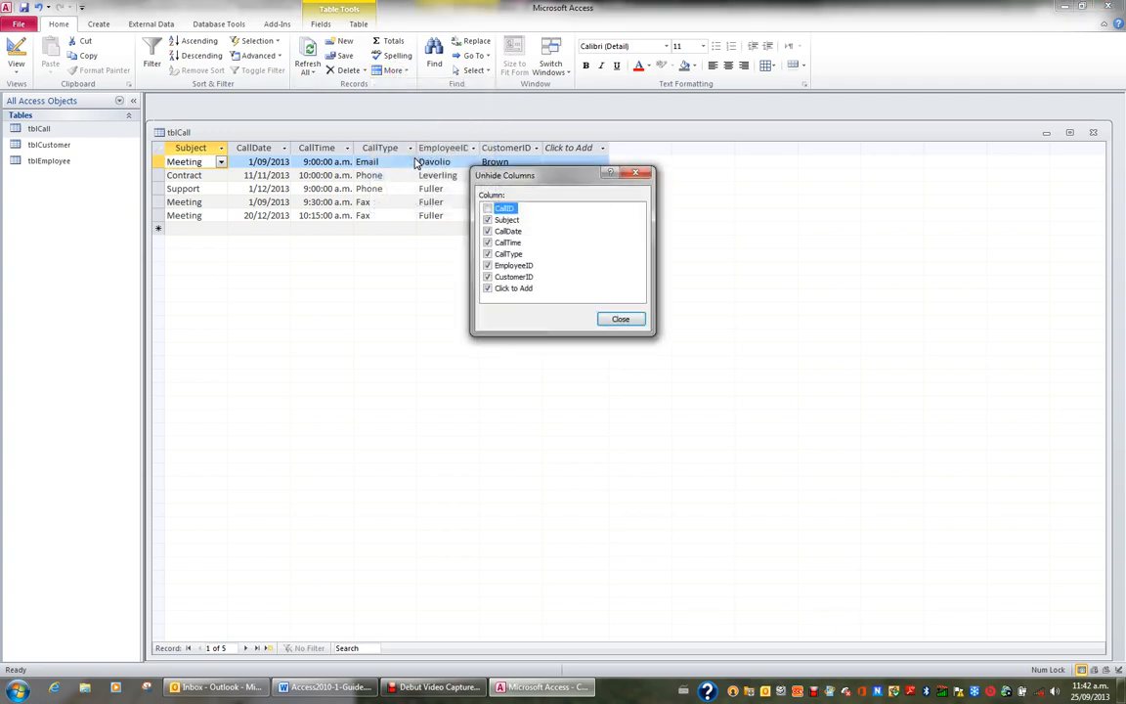
click(488, 208)
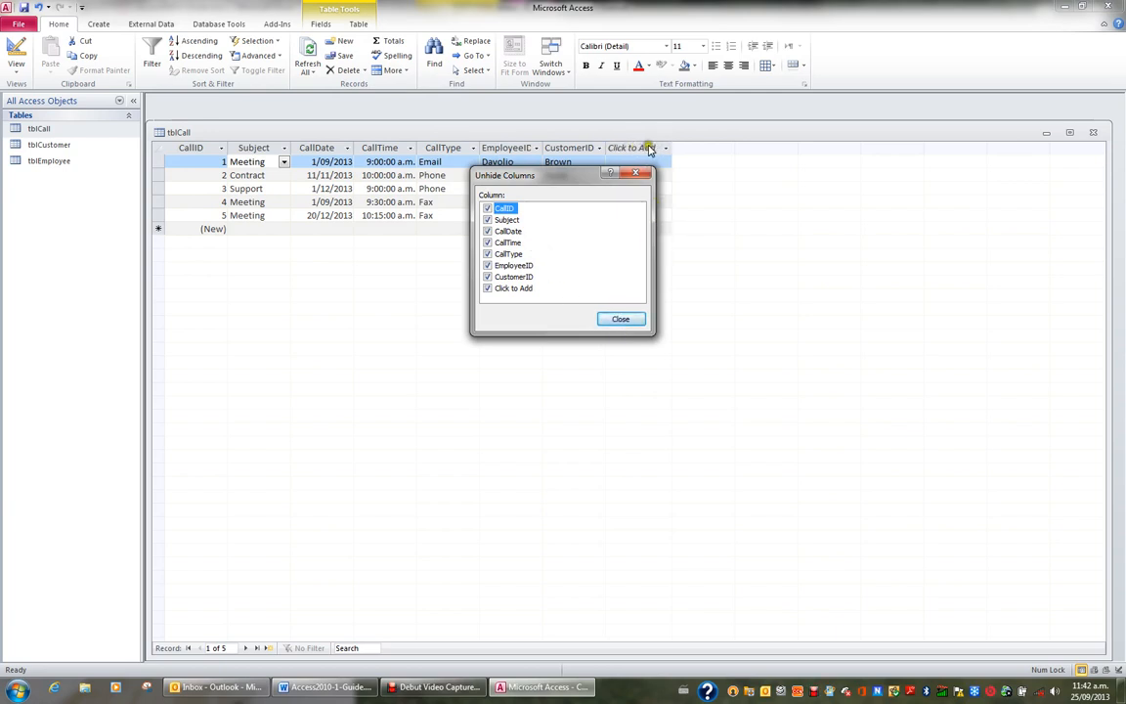
Hide both the Click to Add column and the CallID column through the Unhide Columns list
click(503, 291)
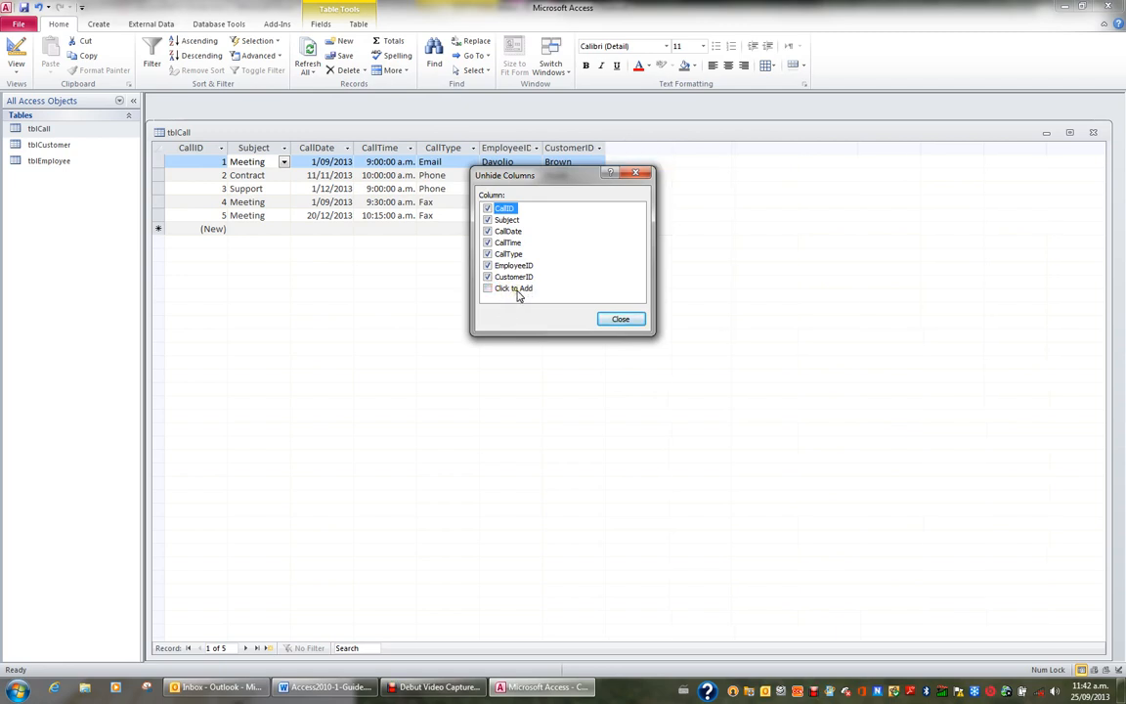
click(488, 208)
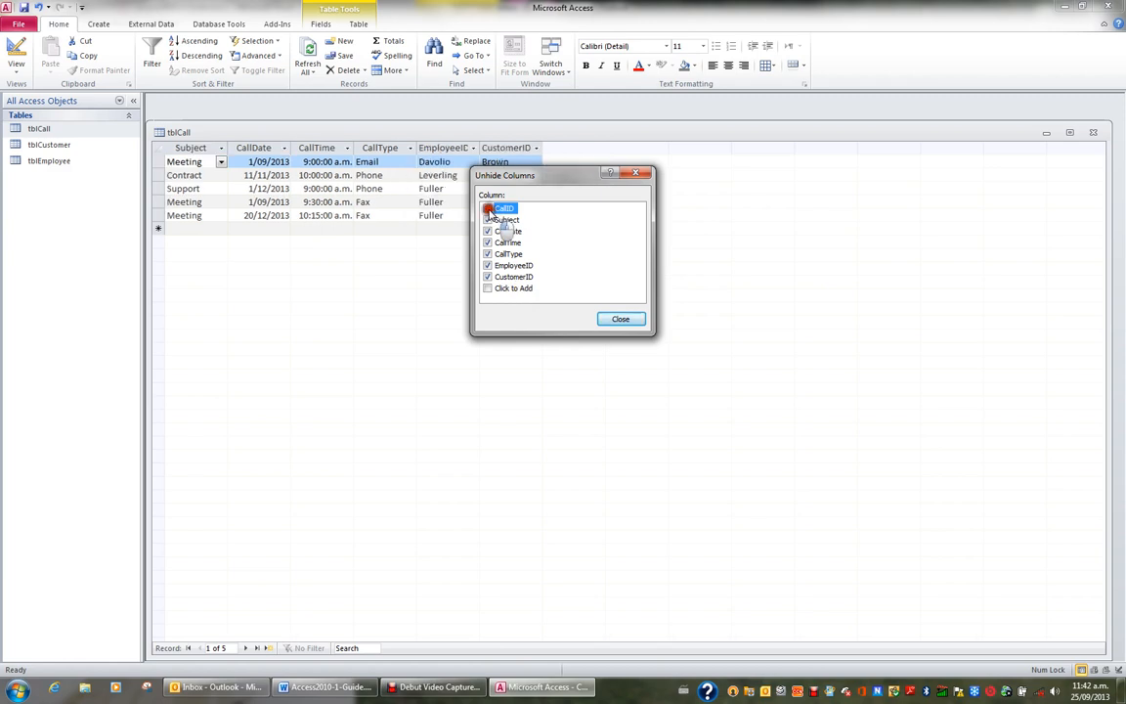
click(618, 319)
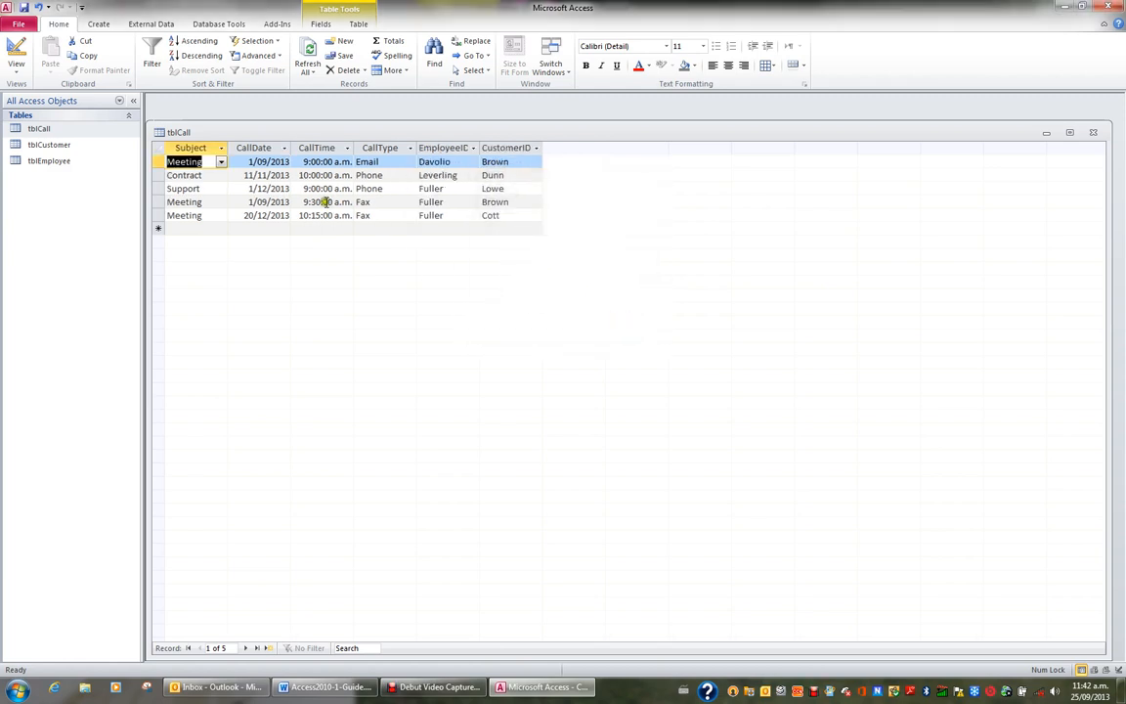
Widen the Subject and CallDate columns manually, then fit the widths of all visible columns to their contents
drag(227, 147, 398, 146)
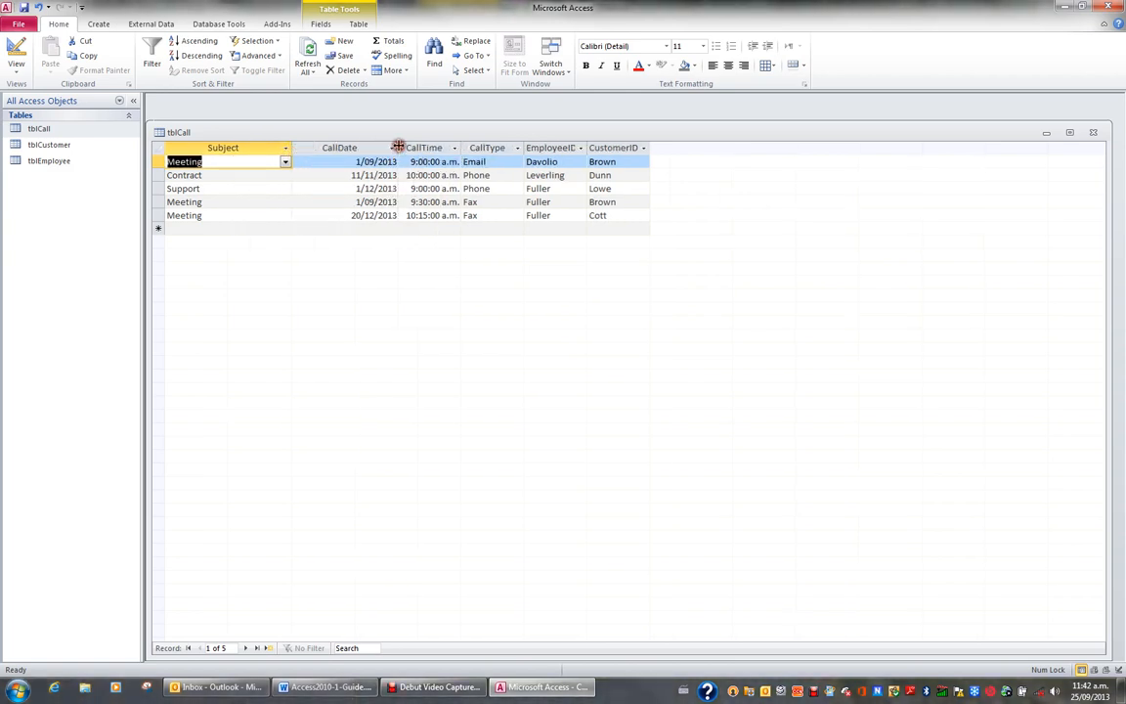
double_click(291, 147)
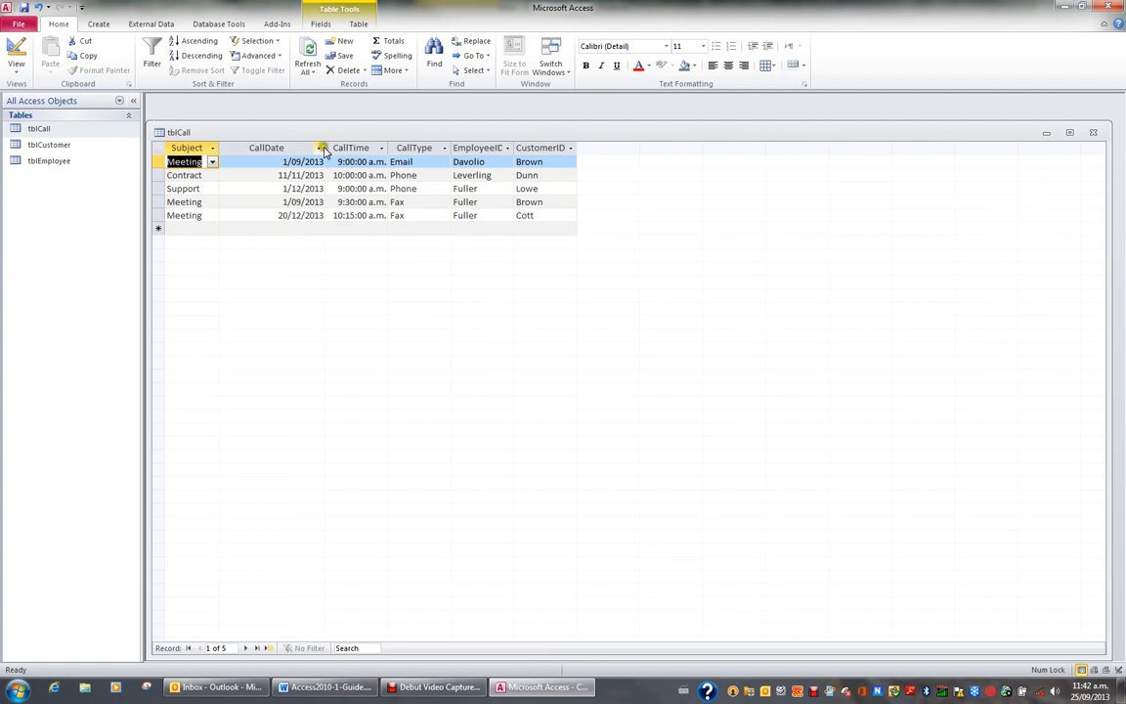
double_click(324, 147)
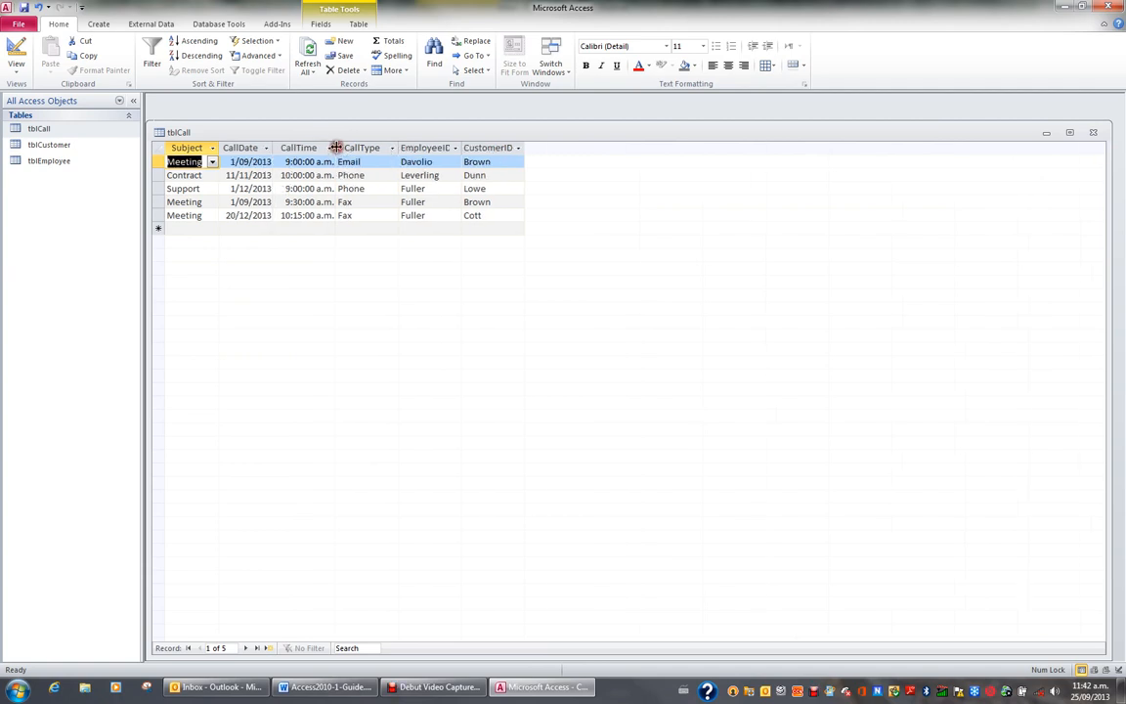
double_click(394, 148)
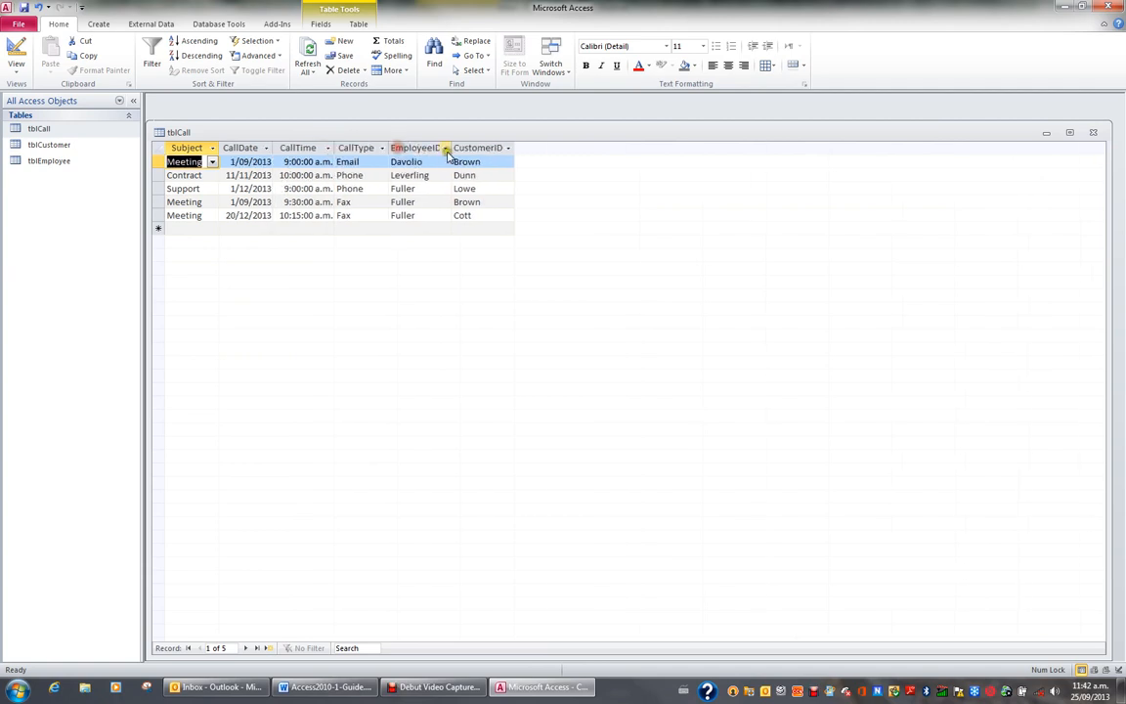
click(445, 148)
click(452, 148)
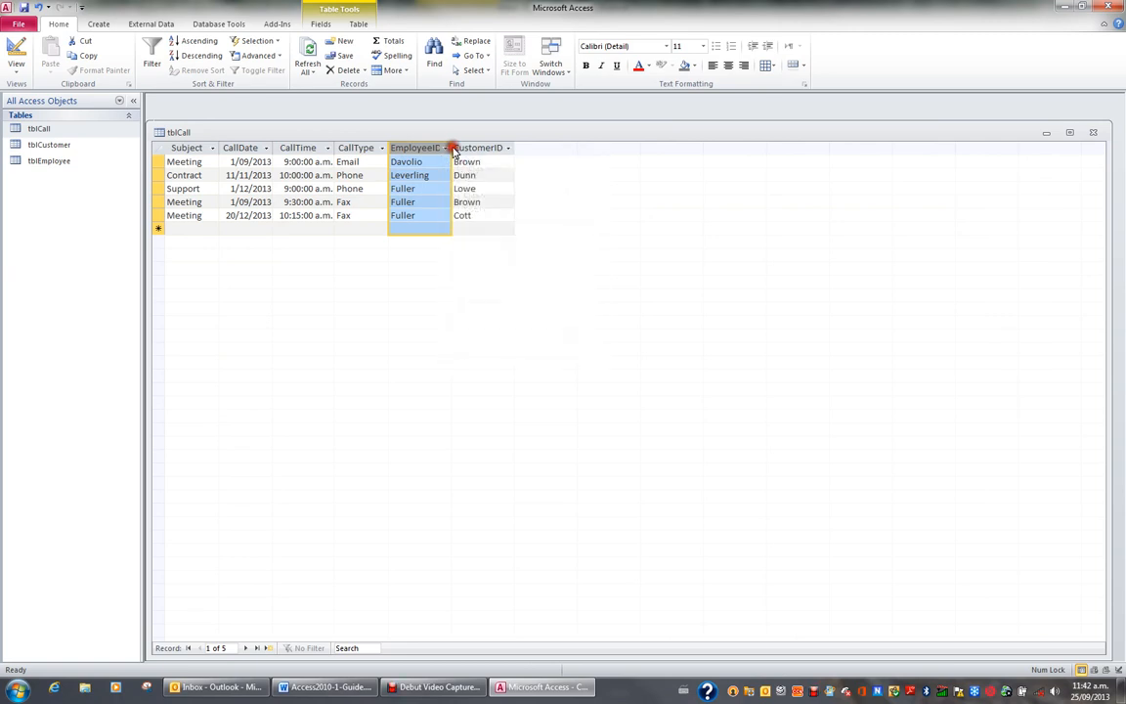
double_click(451, 148)
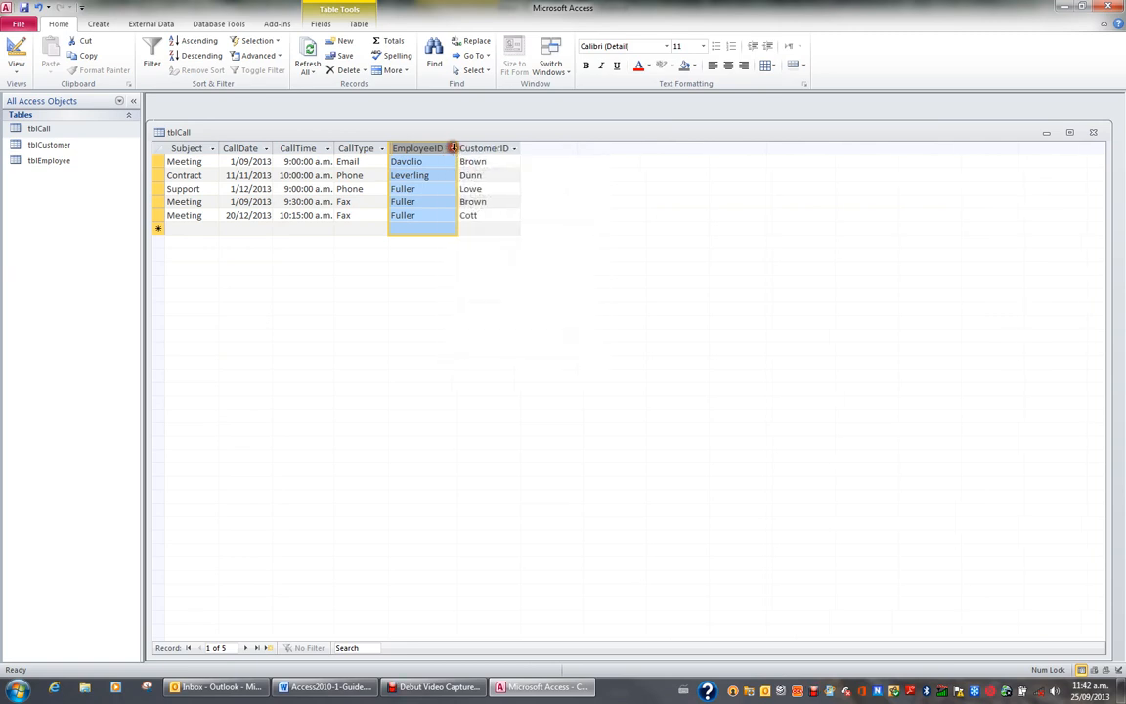
double_click(519, 147)
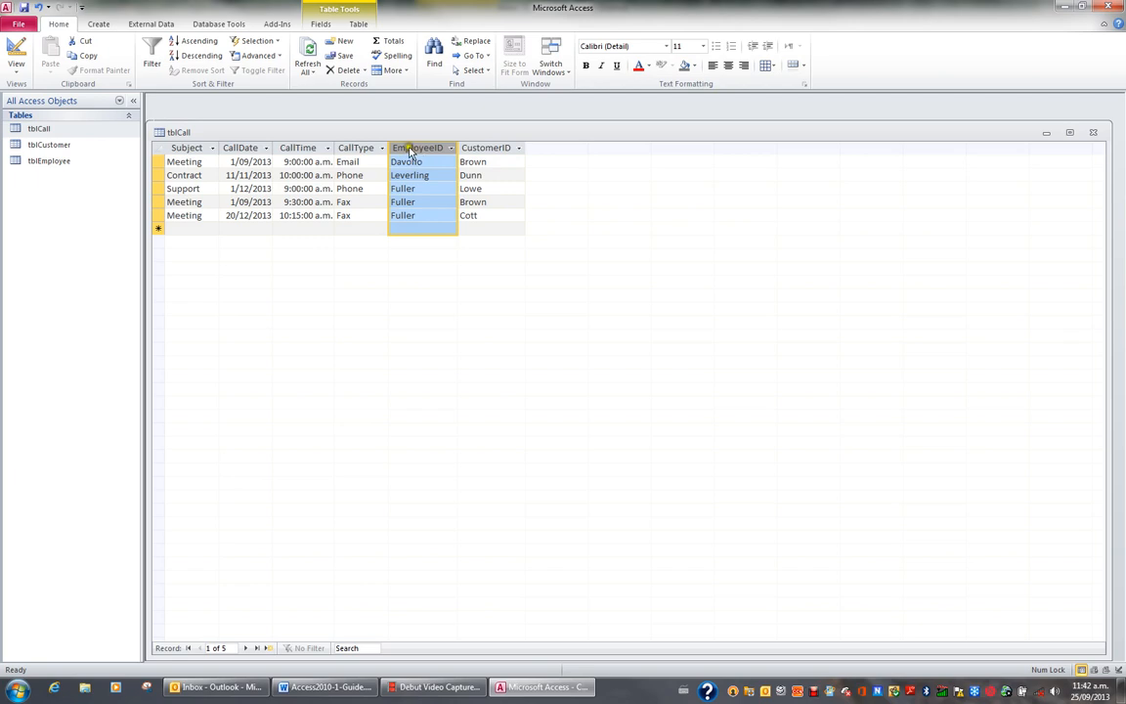
Try to swap the order of the EmployeeID and CustomerID columns
drag(415, 149, 514, 171)
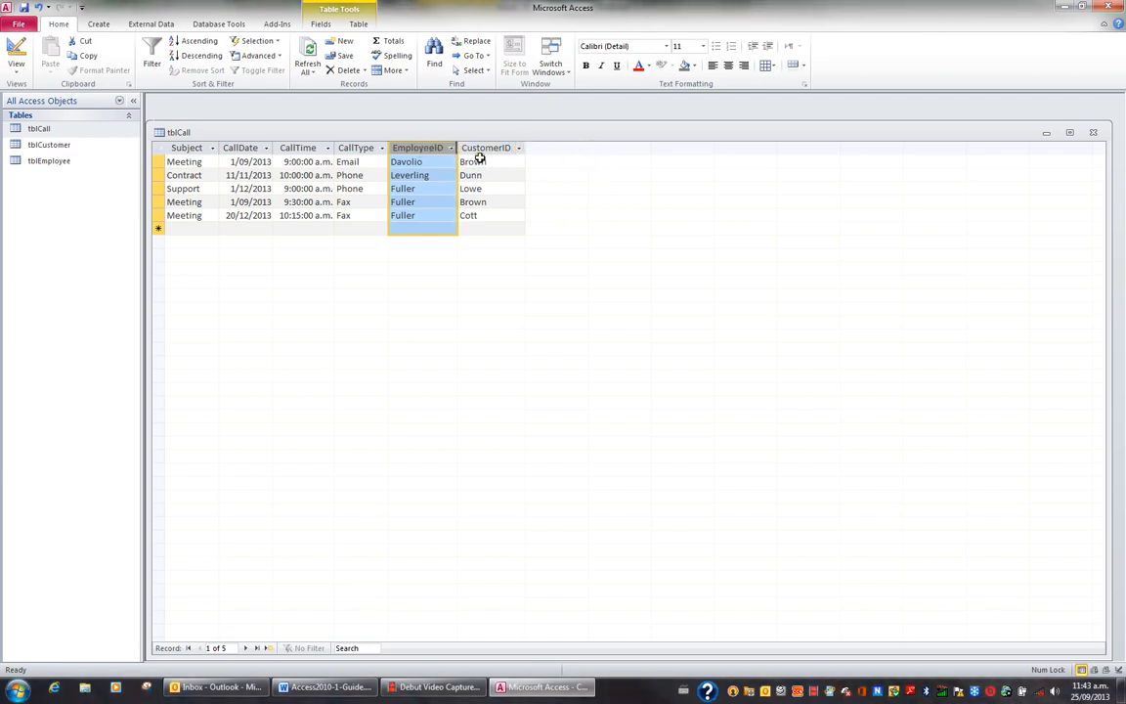
click(493, 148)
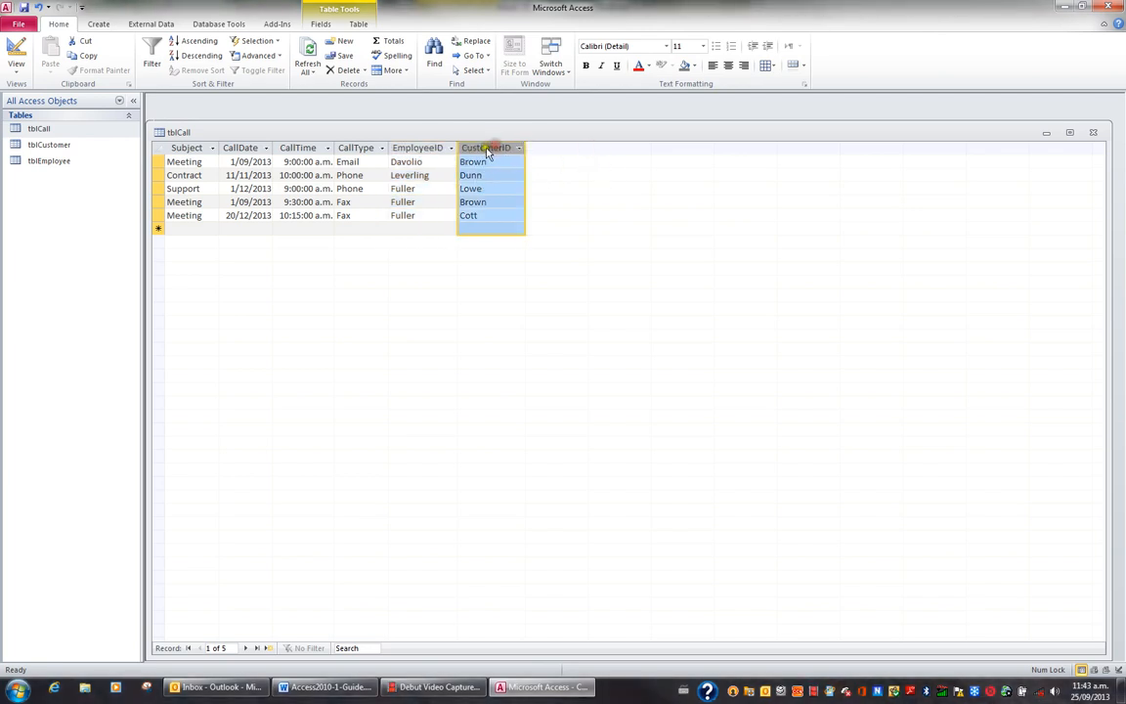
drag(494, 152, 419, 150)
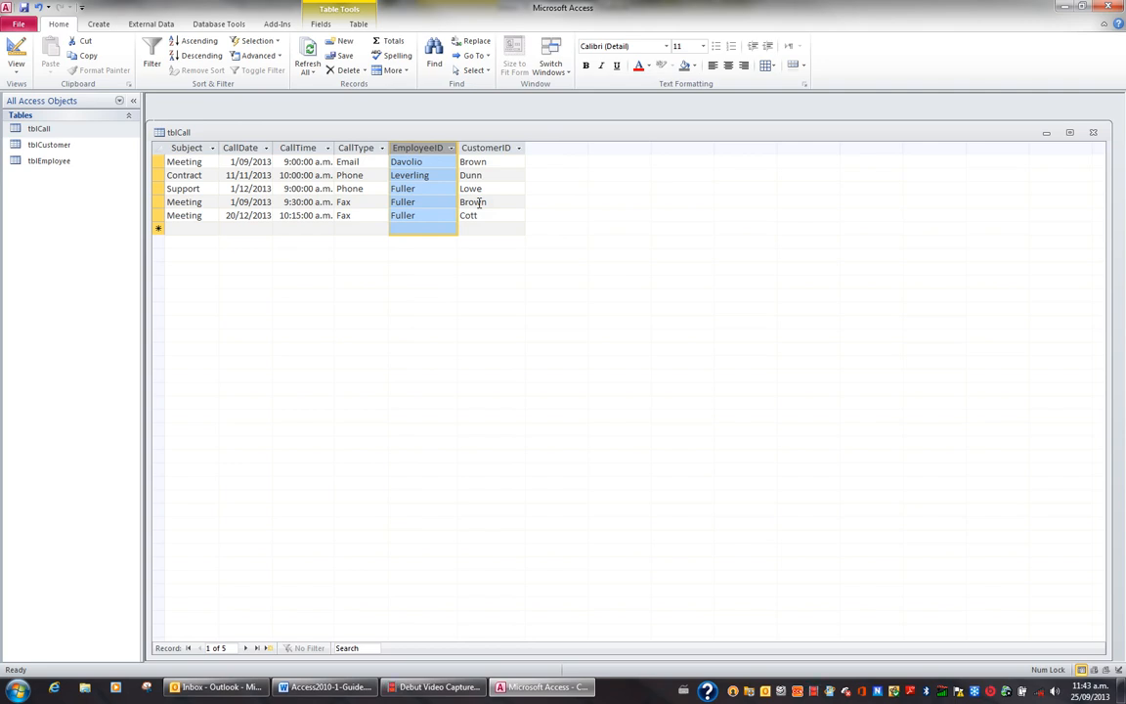
Set the datasheet font to Arial at size 10
click(666, 47)
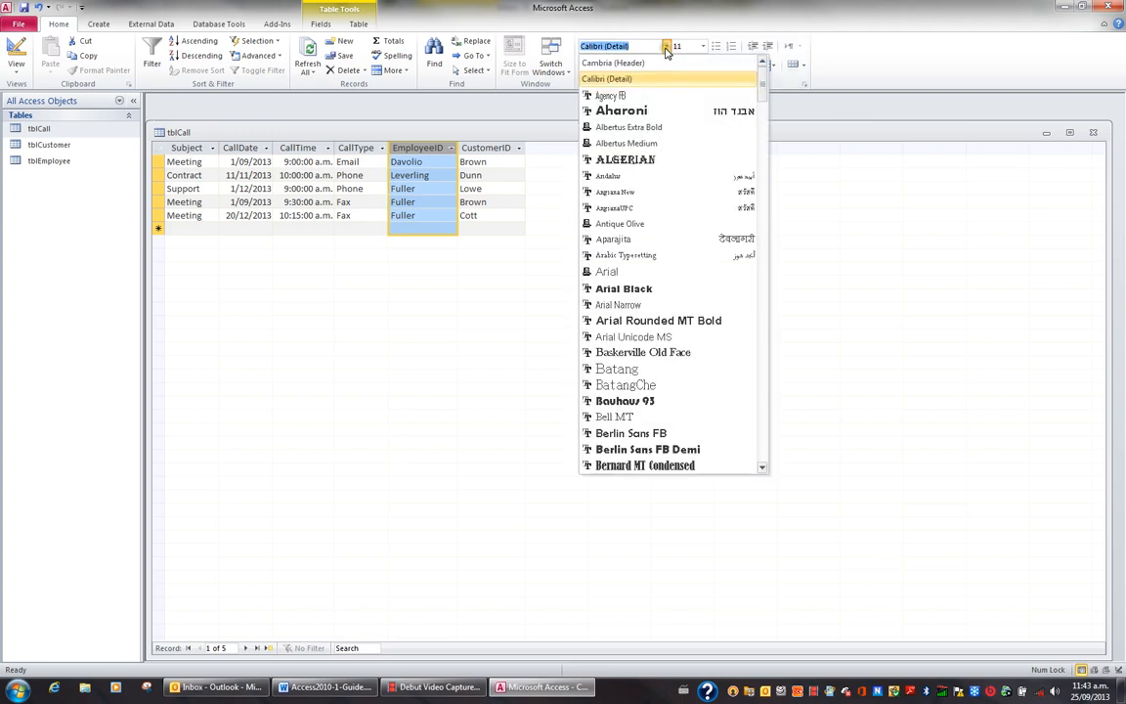
click(601, 271)
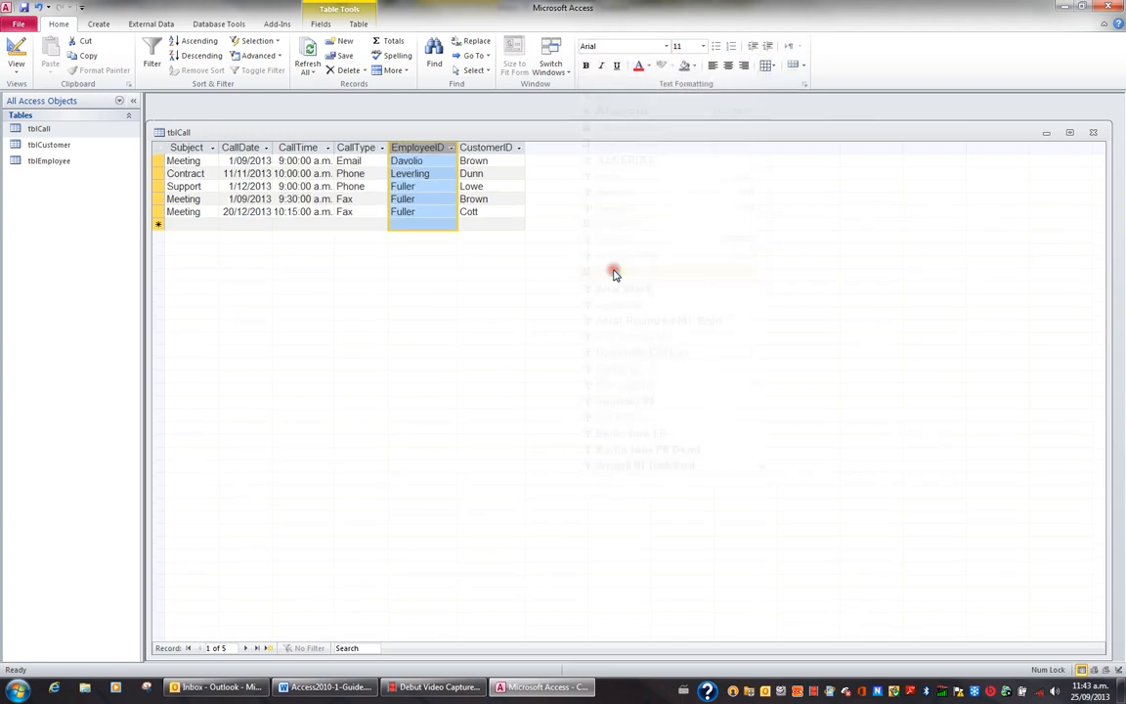
click(438, 215)
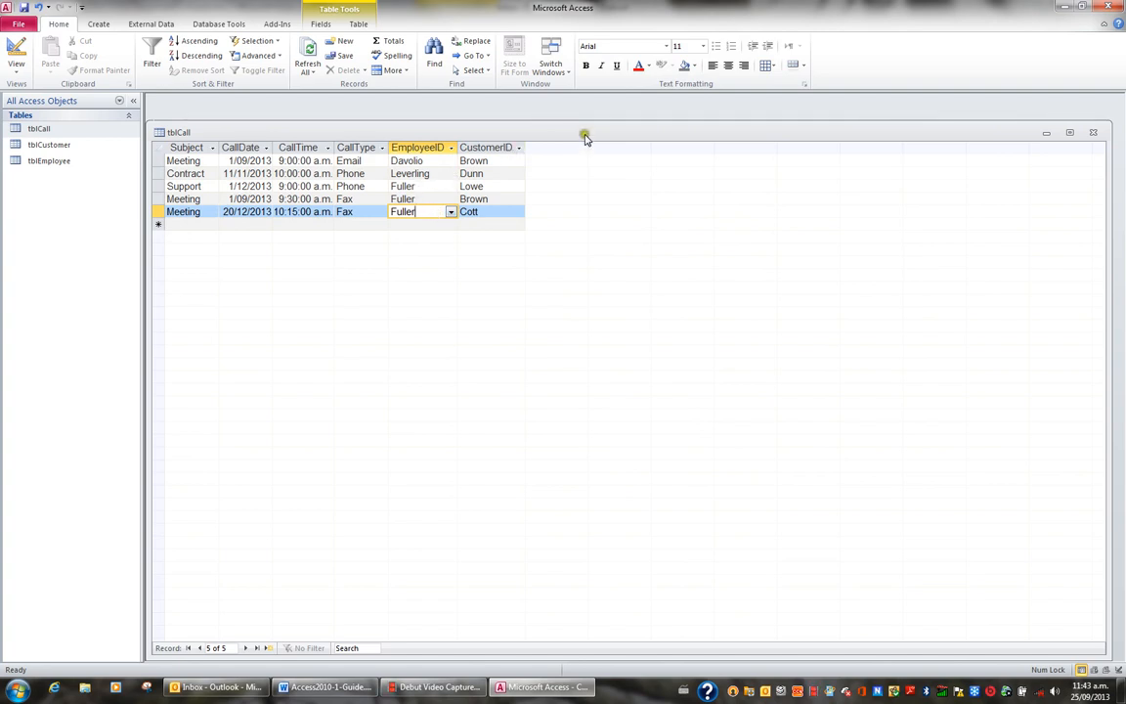
click(704, 47)
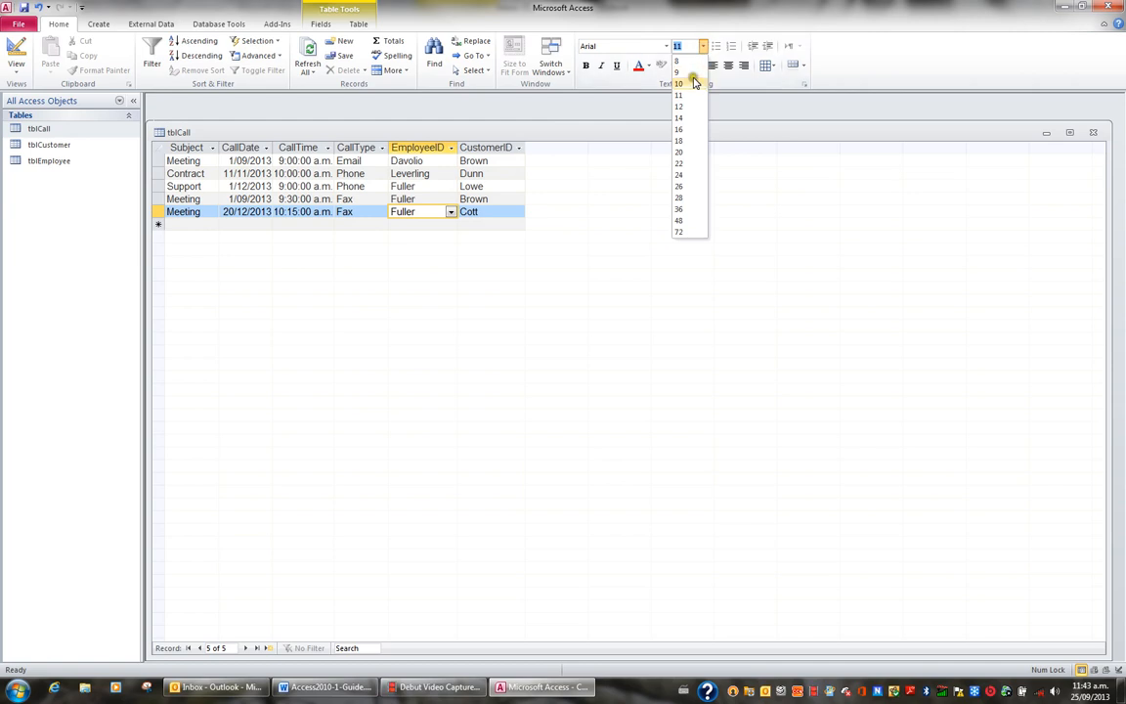
click(684, 84)
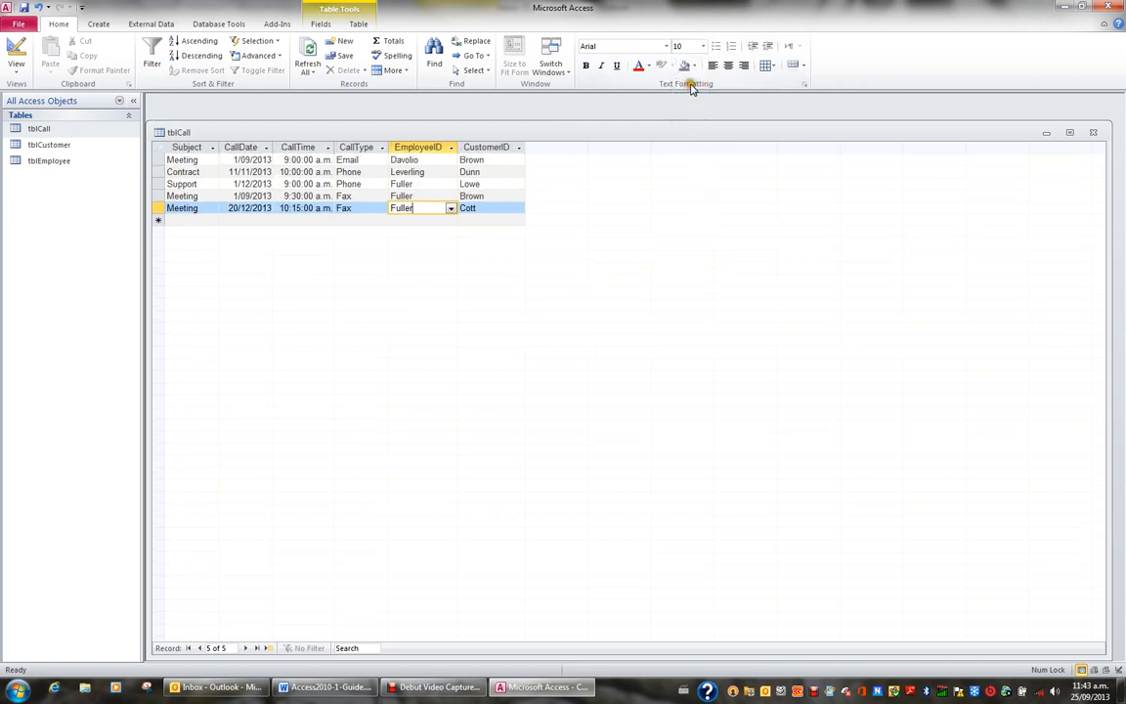
Try the Horizontal, Vertical and None gridline options on the datasheet, then restore Gridlines: Both
click(771, 68)
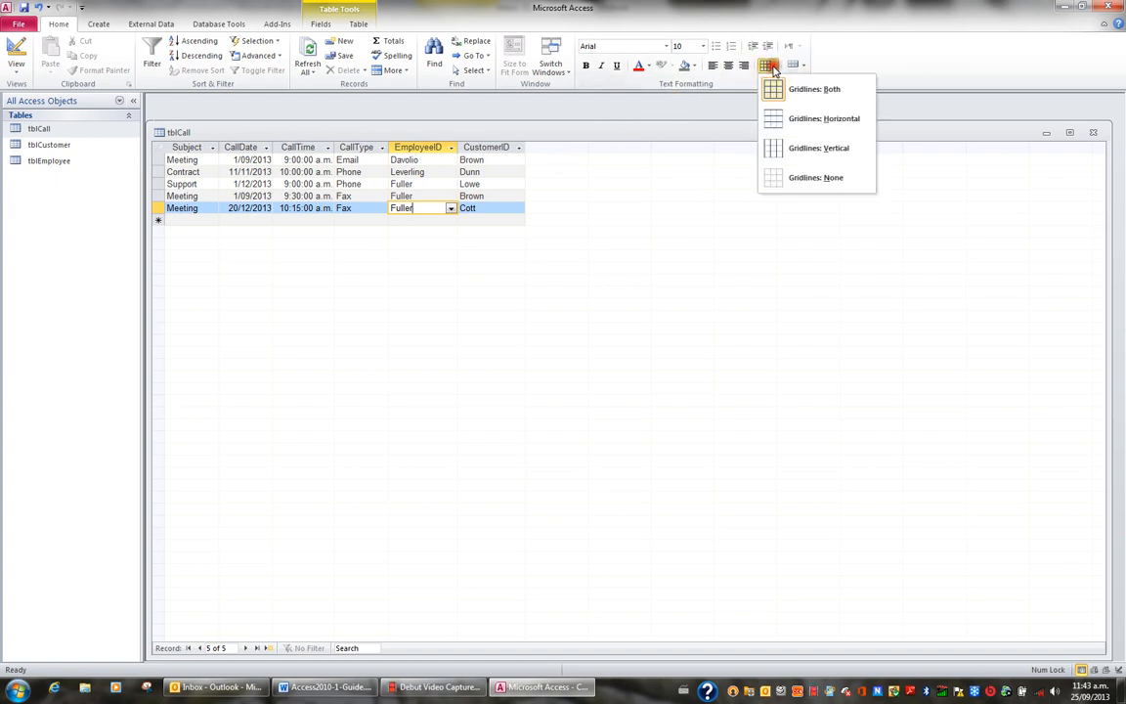
click(786, 120)
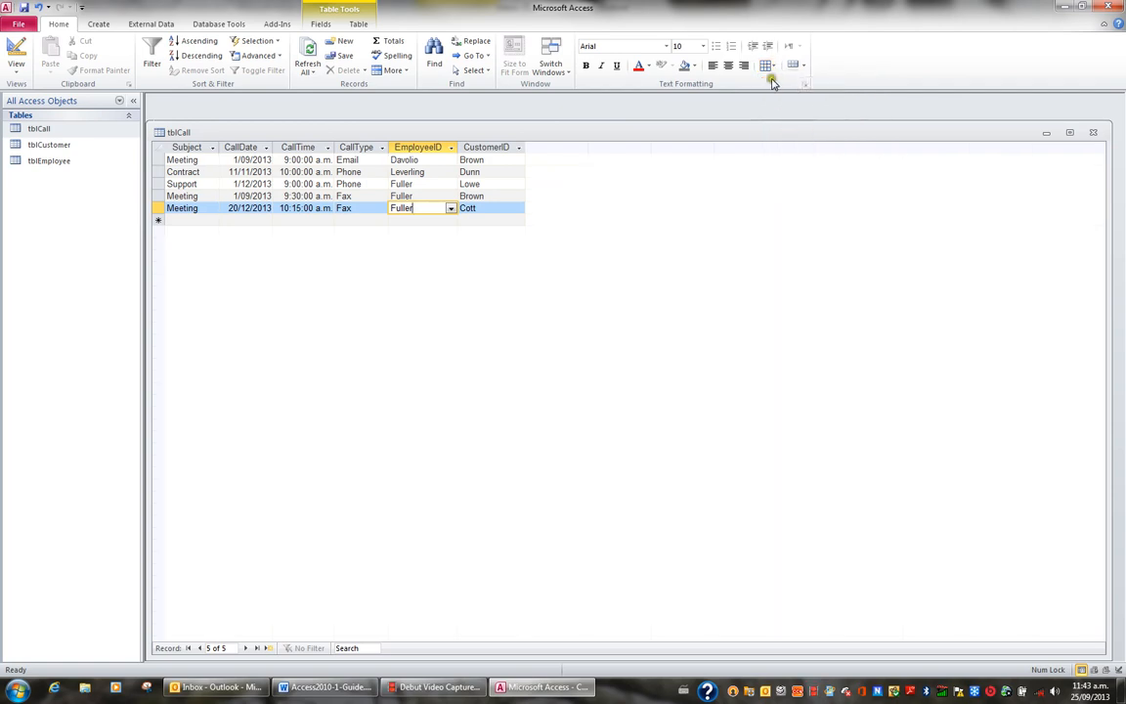
click(770, 66)
click(774, 148)
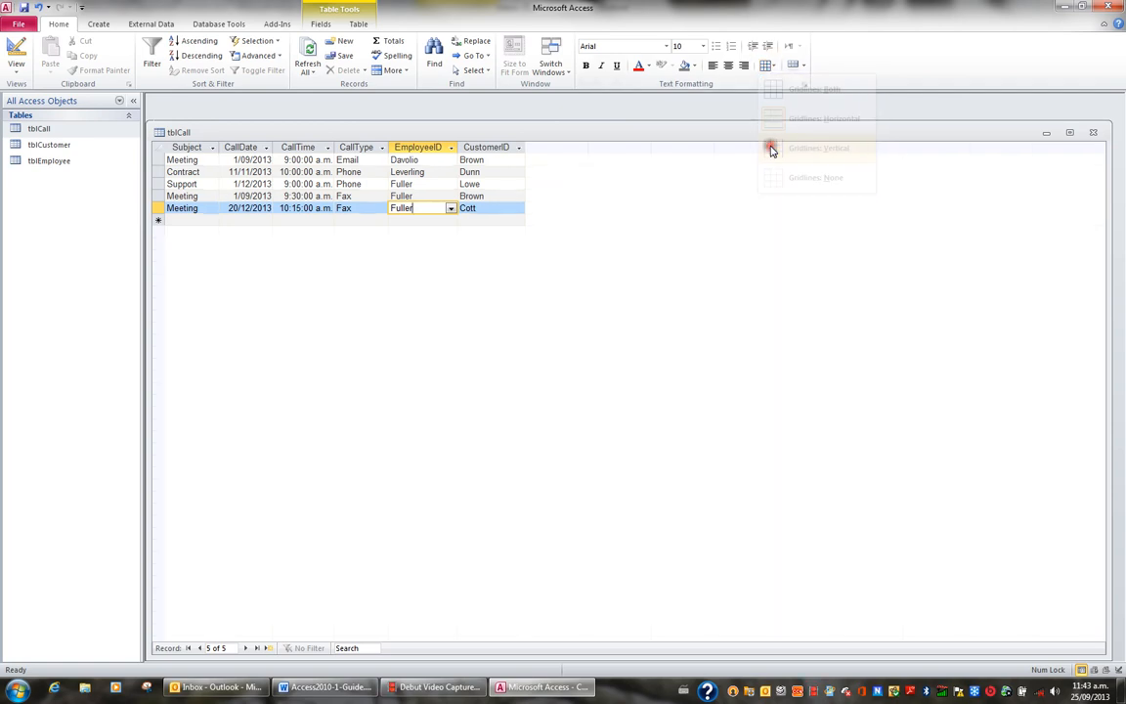
click(770, 66)
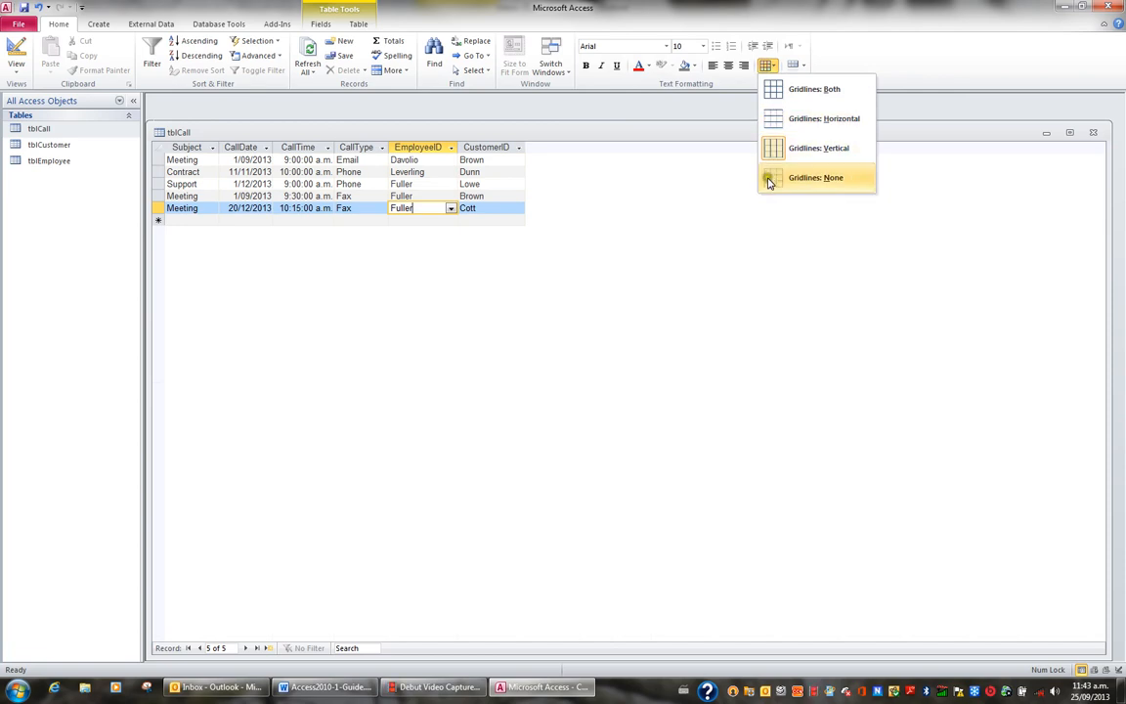
click(769, 179)
click(770, 66)
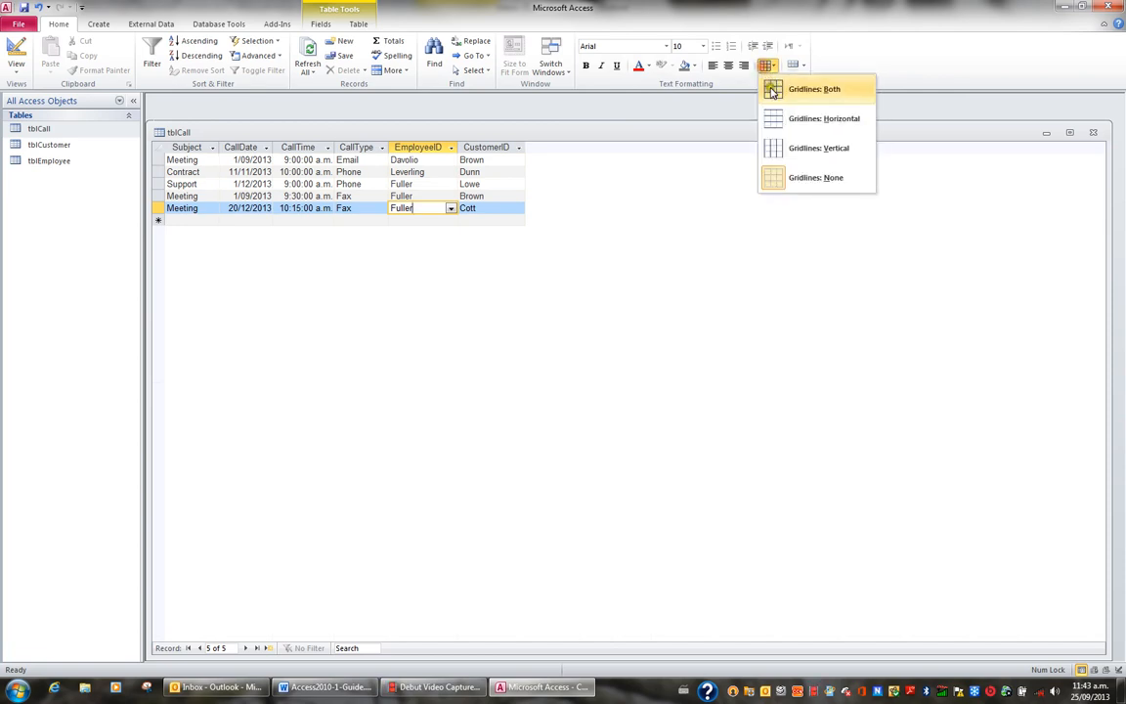
click(772, 91)
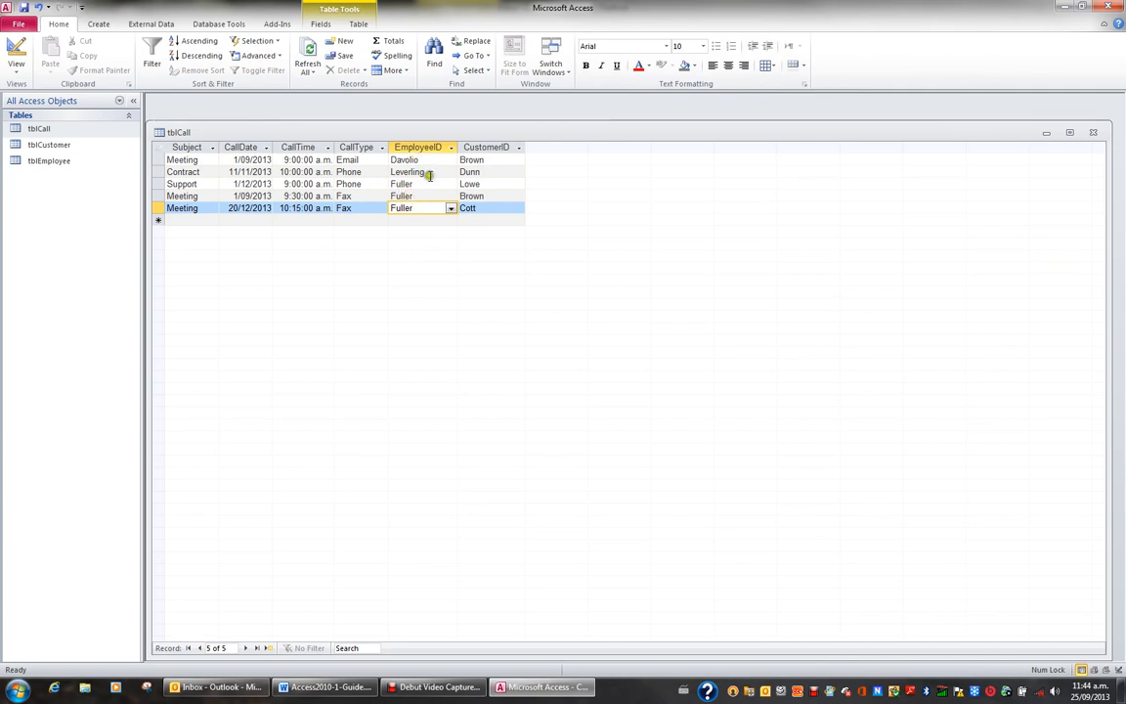
Set the datasheet's alternate row colour to a light green theme colour
click(803, 69)
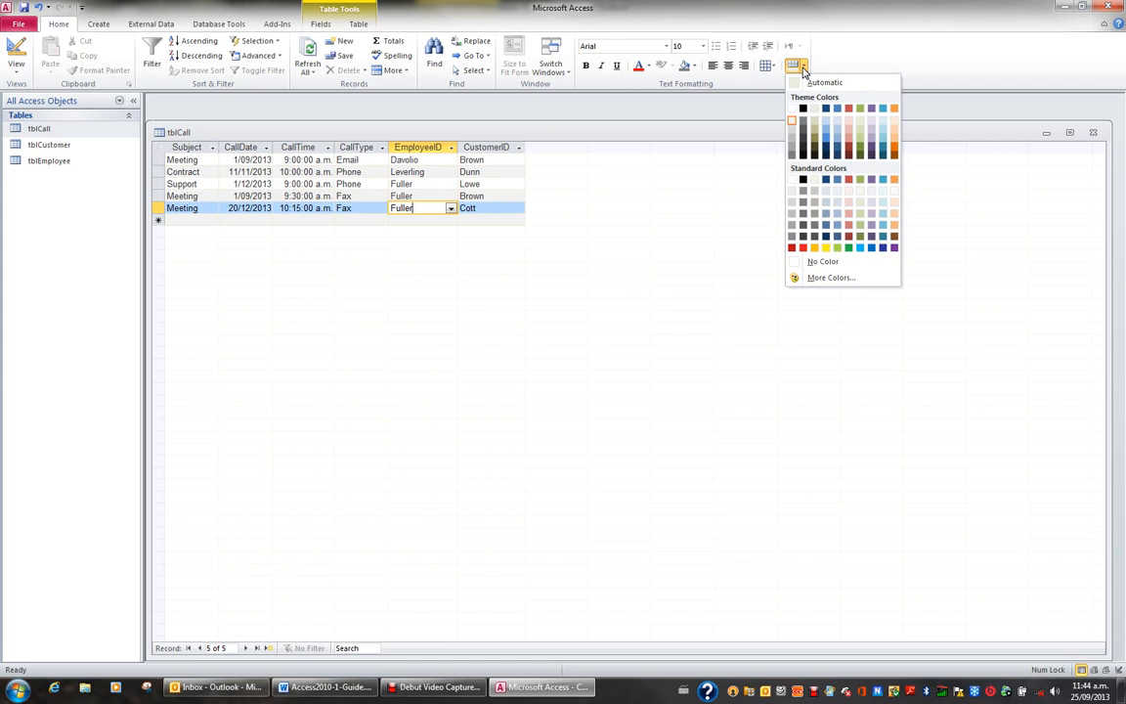
click(860, 133)
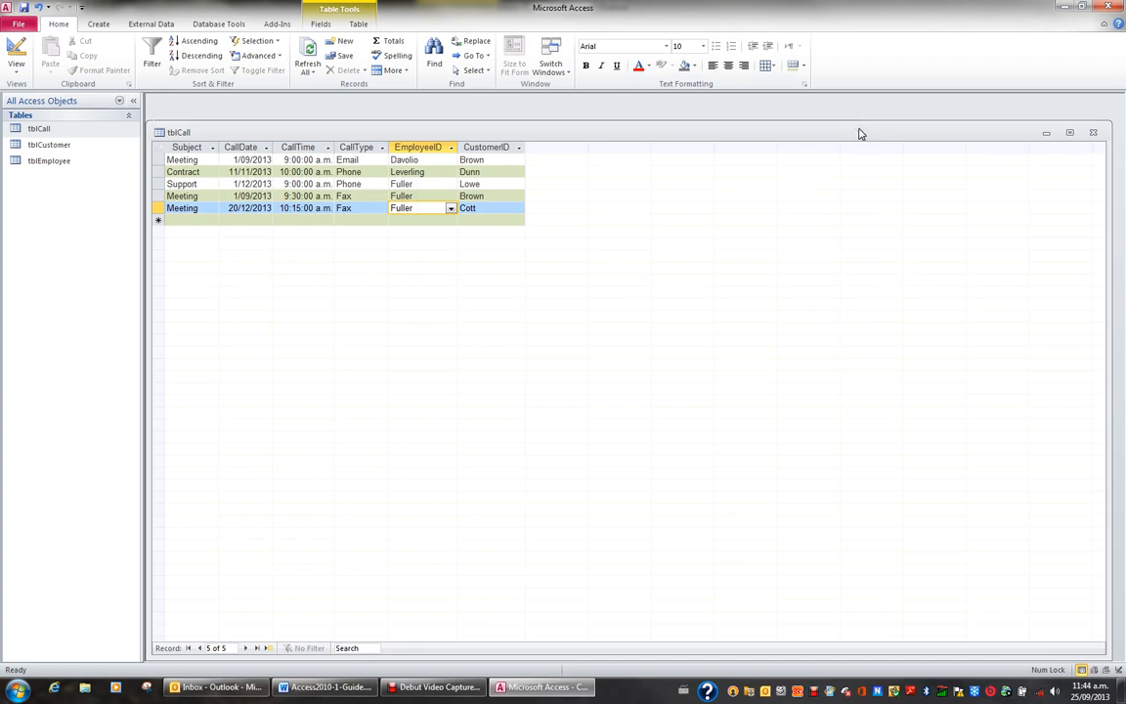
Add a Total row to the datasheet and set its CallTime cell to Count
click(396, 44)
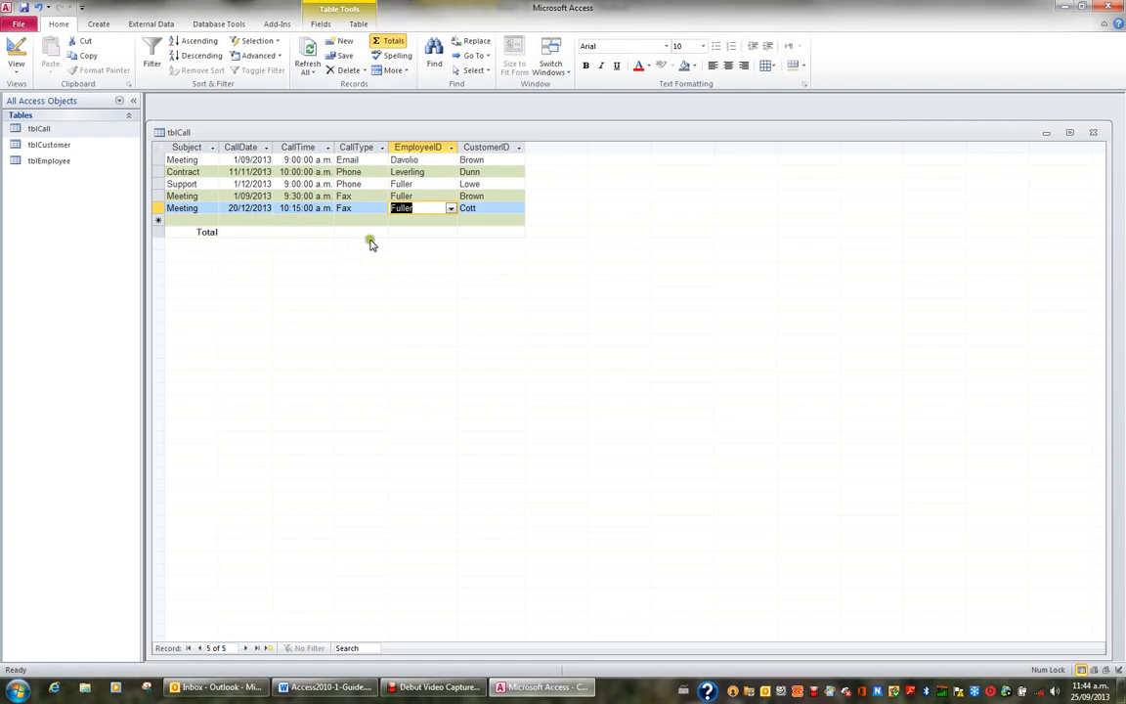
click(323, 230)
click(278, 232)
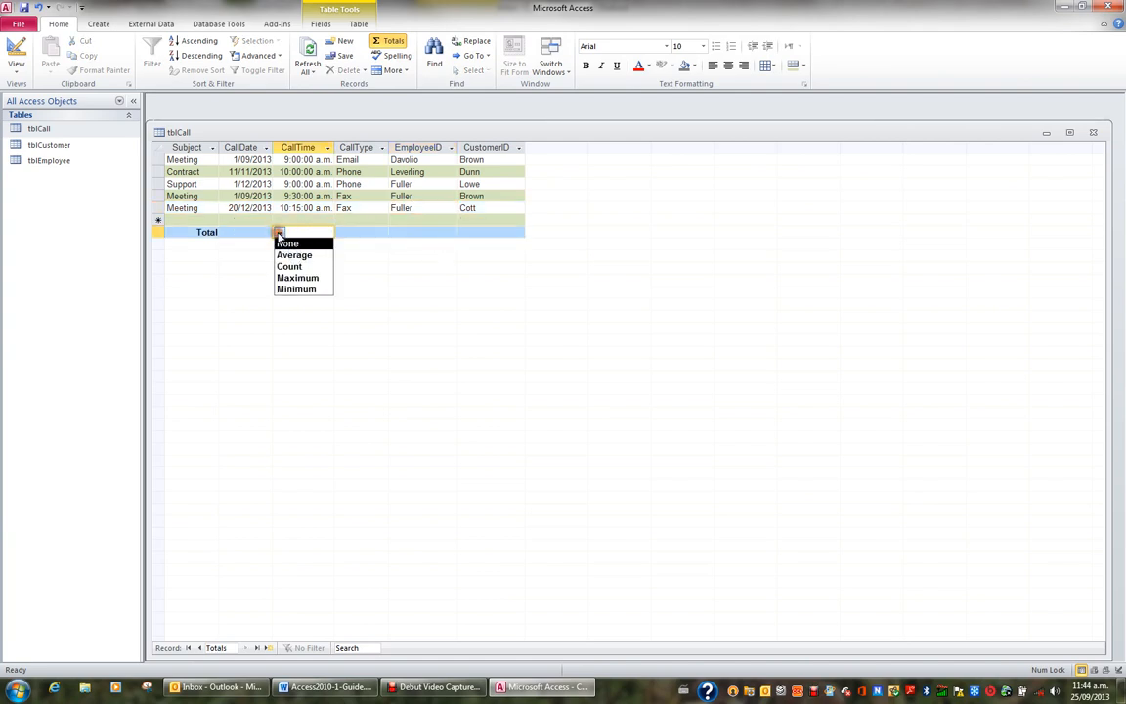
click(280, 266)
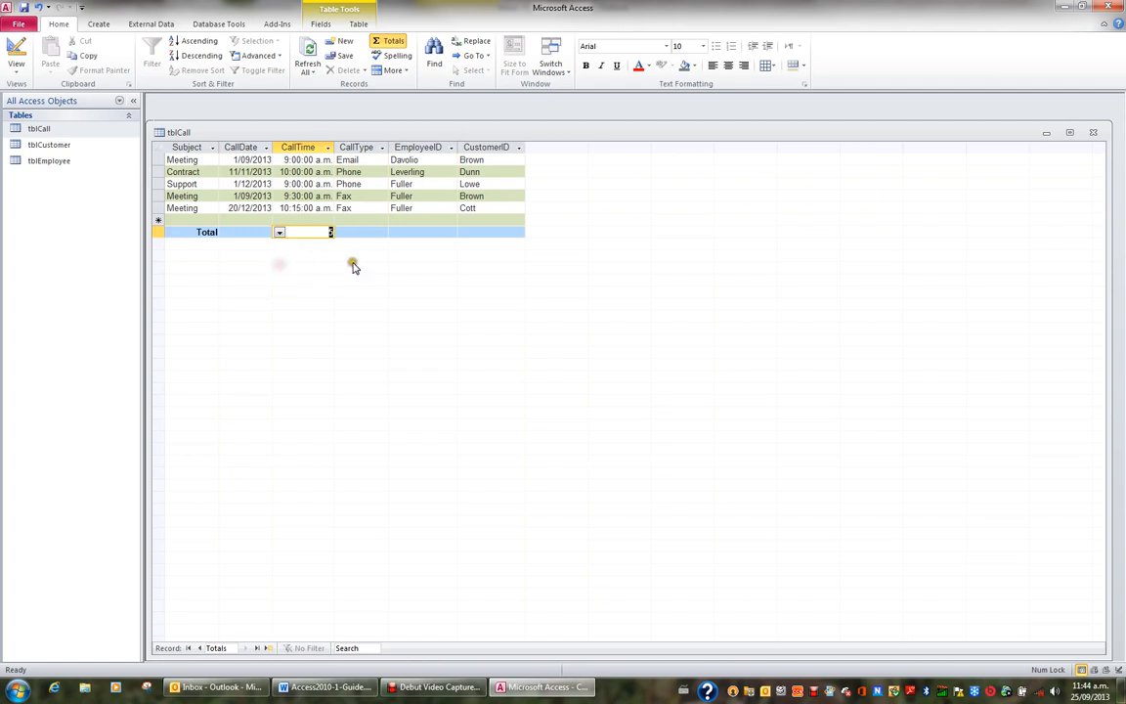
Close the tblCall datasheet and save its layout changes
click(362, 231)
click(319, 233)
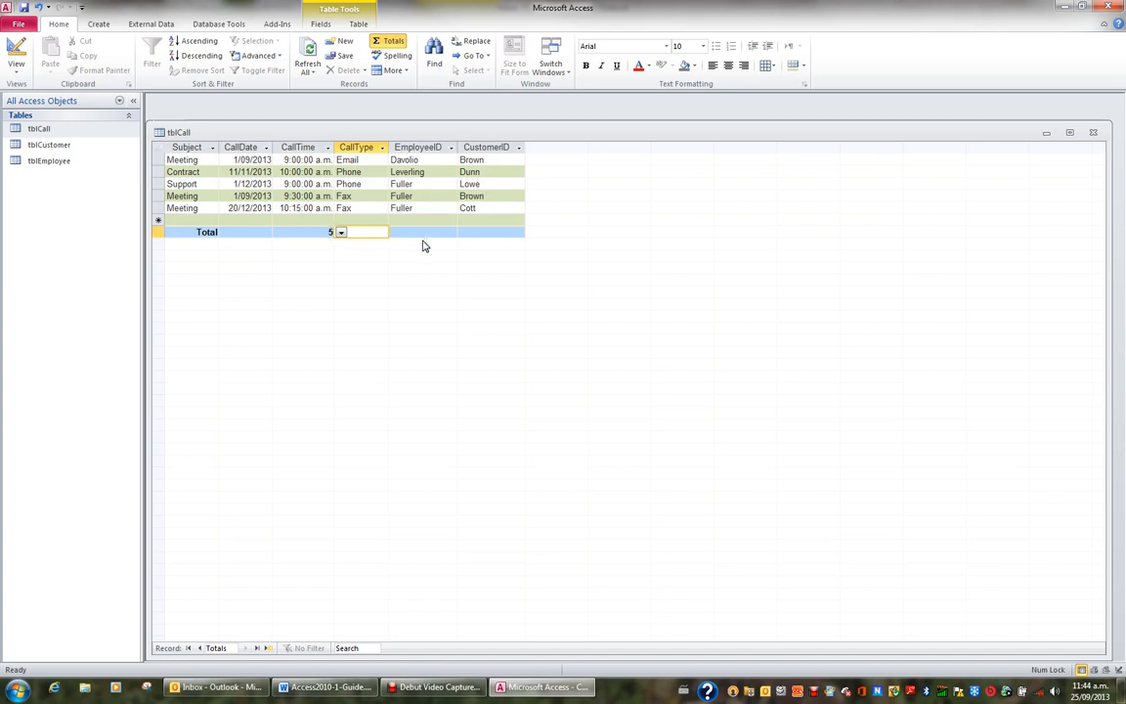
click(1094, 134)
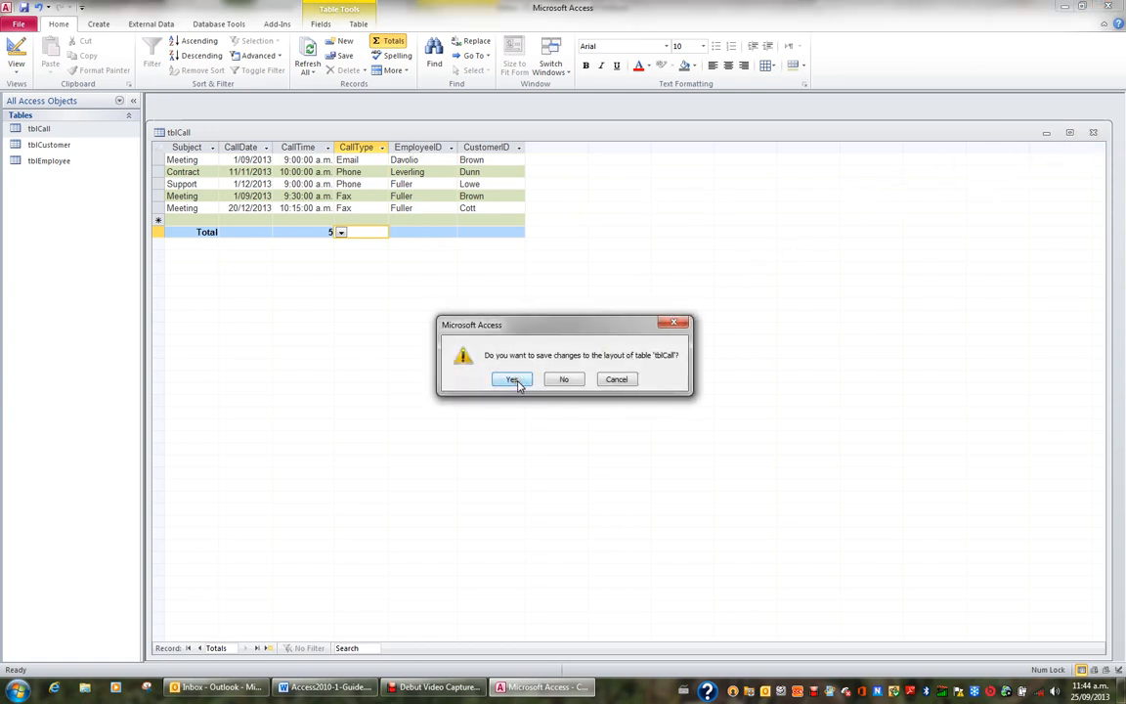
click(512, 380)
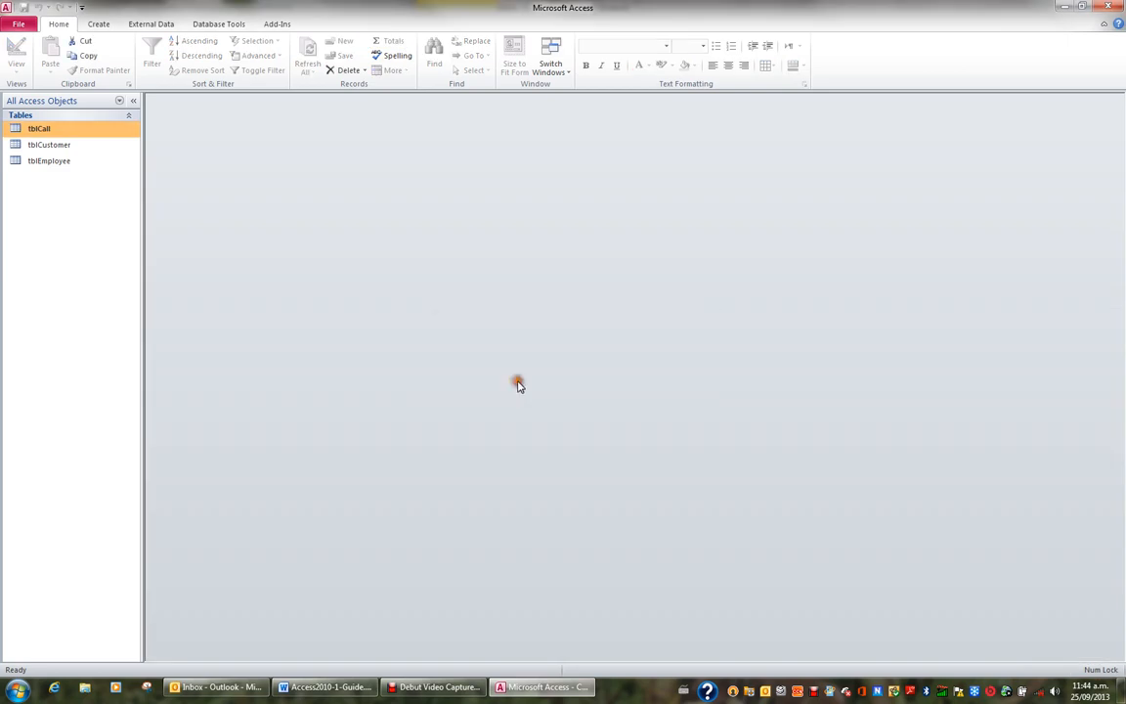
Open the tblEmployee table and hide its Employee ID column
double_click(59, 163)
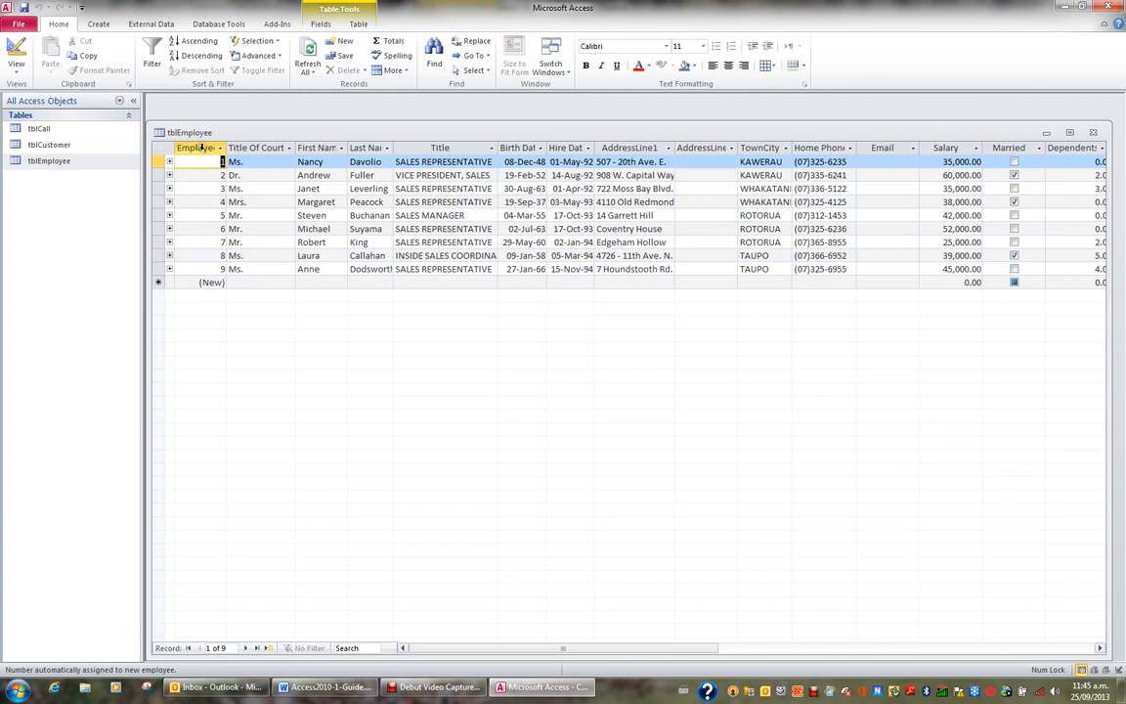
click(395, 71)
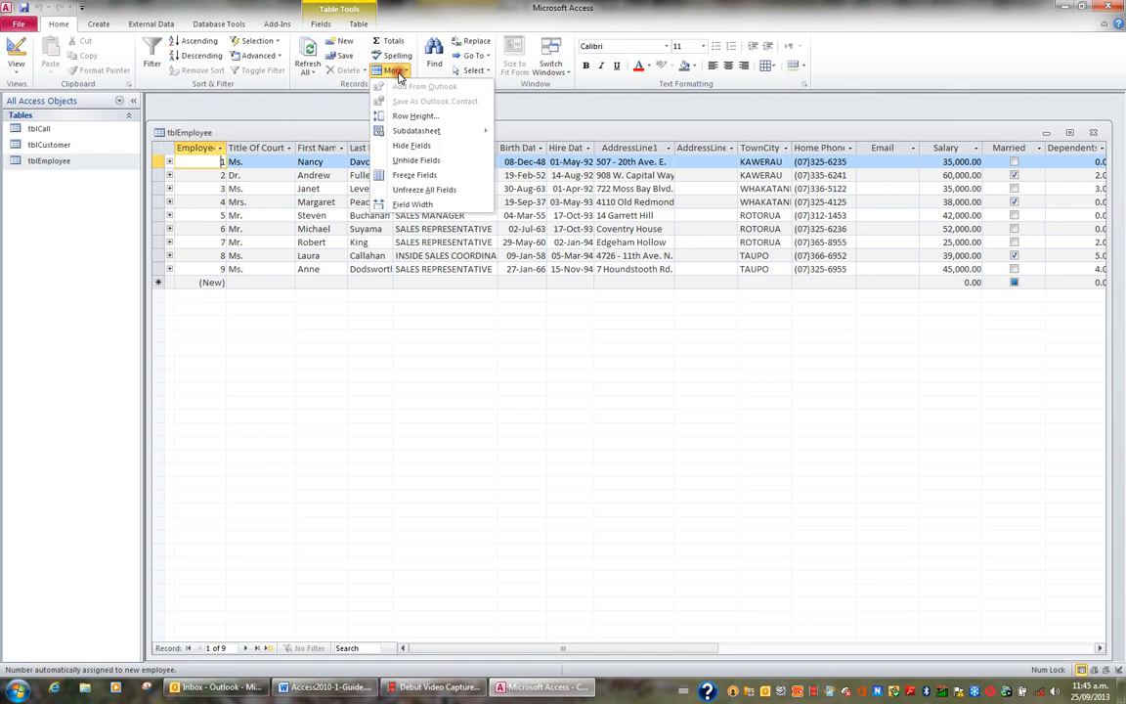
click(417, 163)
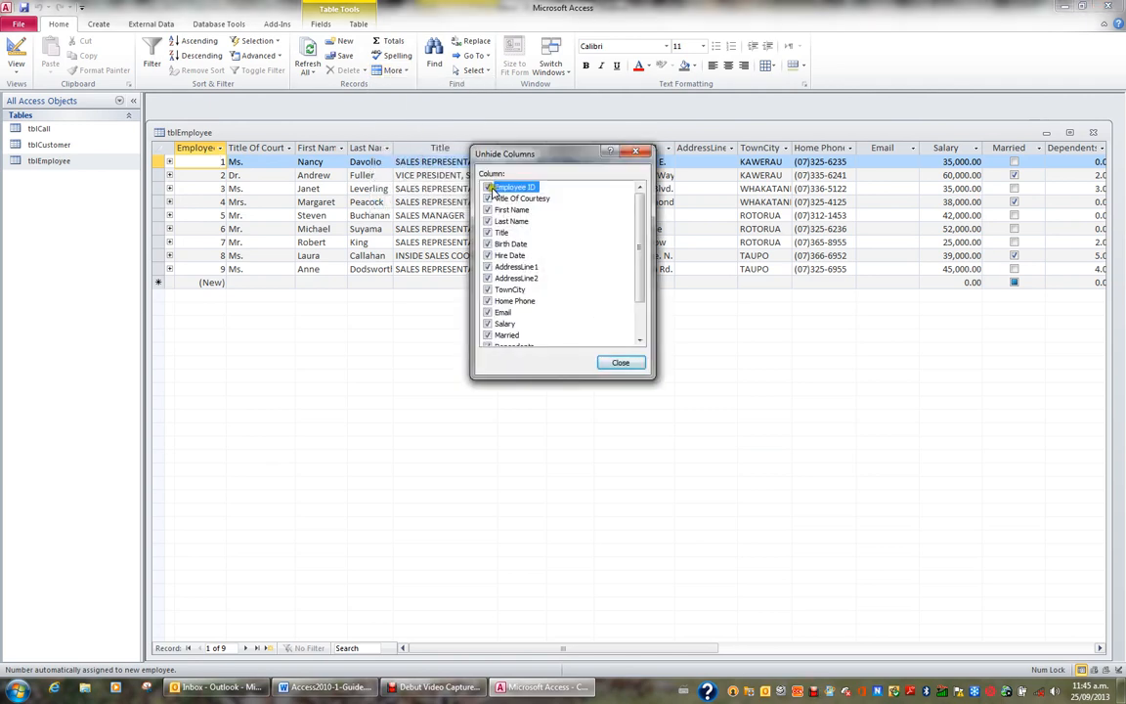
click(489, 186)
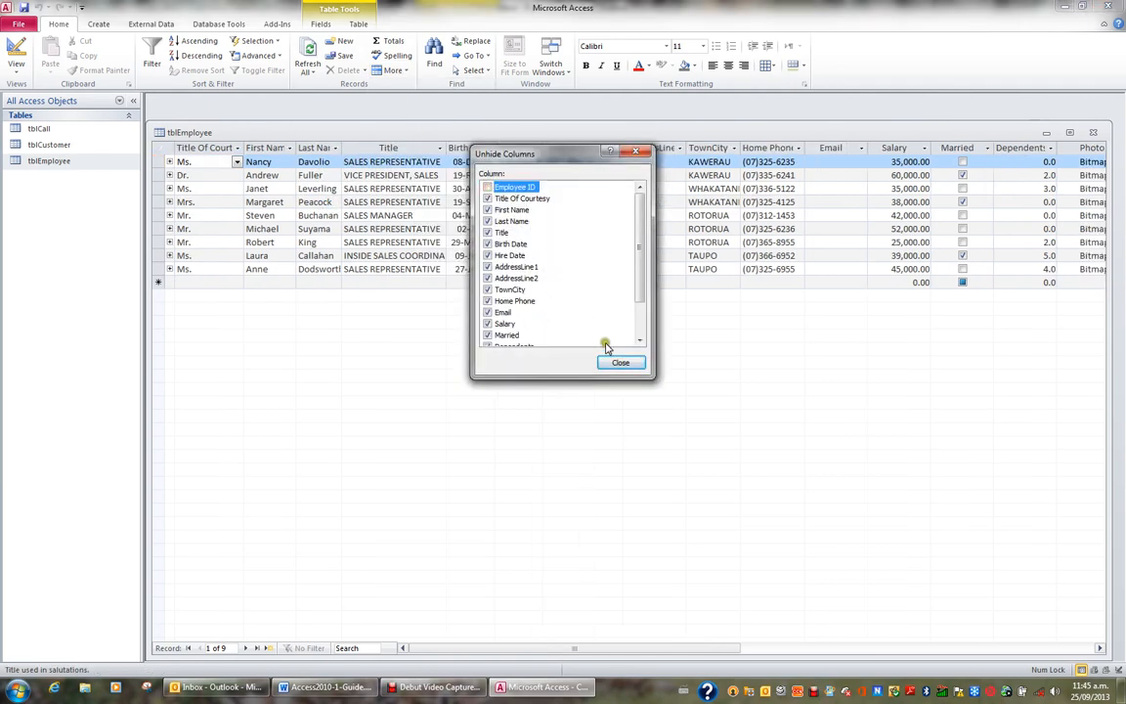
drag(641, 281, 640, 319)
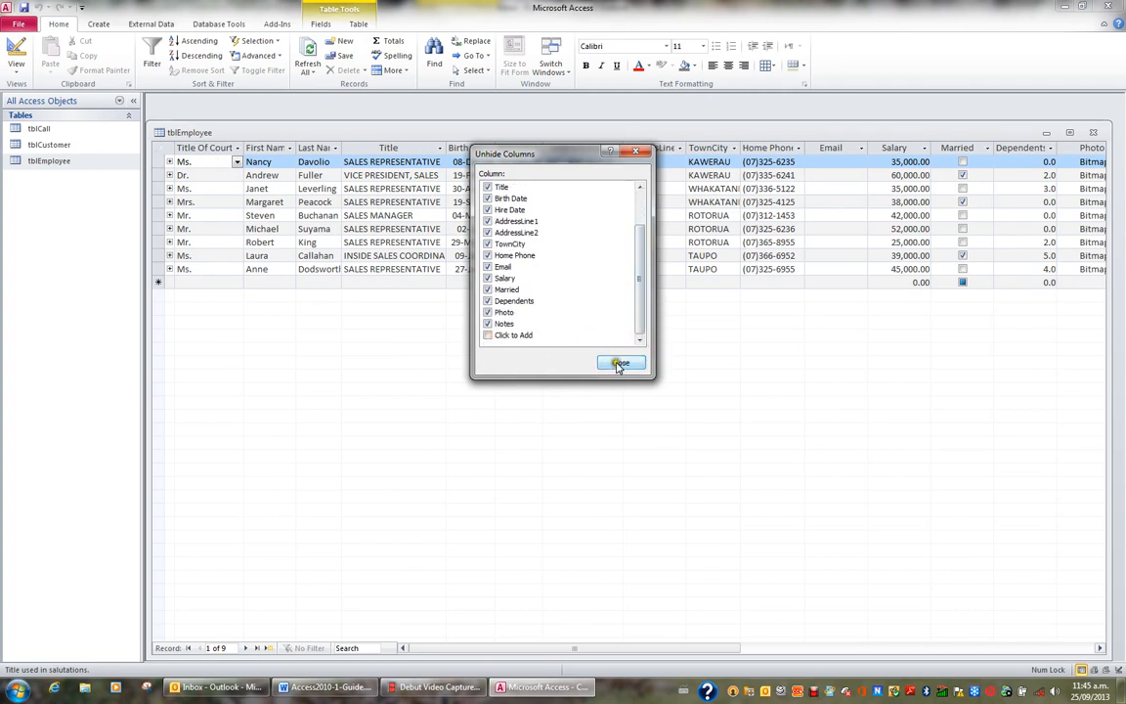
click(620, 363)
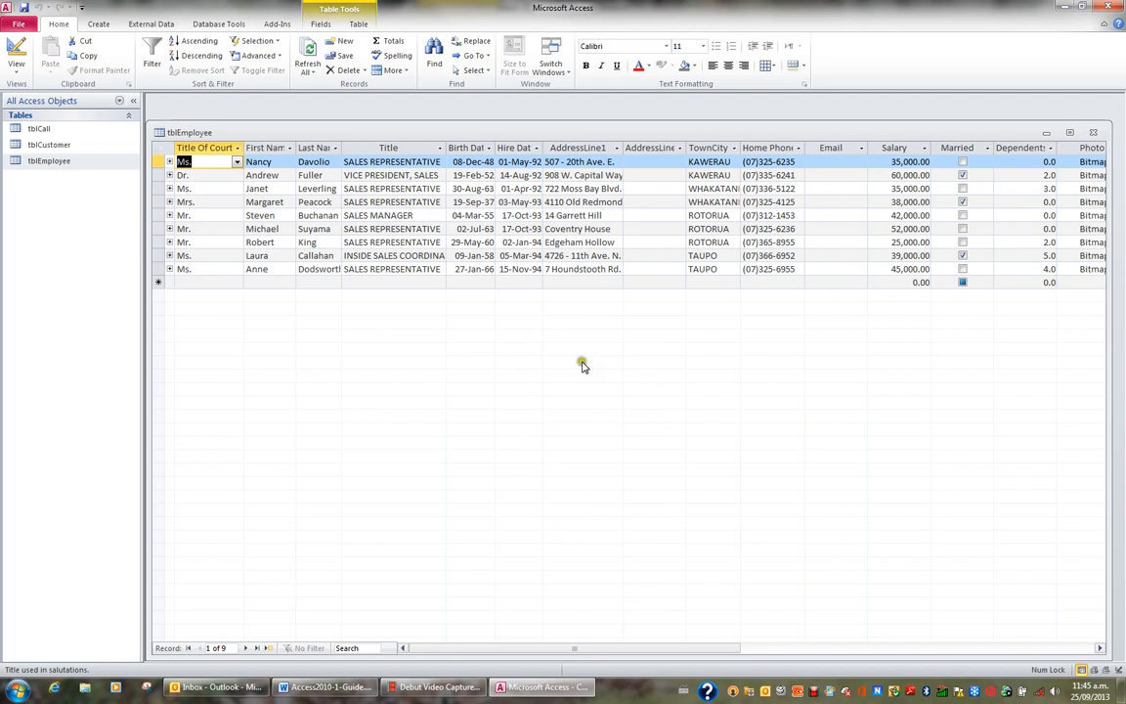
Set the tblEmployee datasheet's alternate row colour to a light aqua theme colour and add a Total row
click(802, 66)
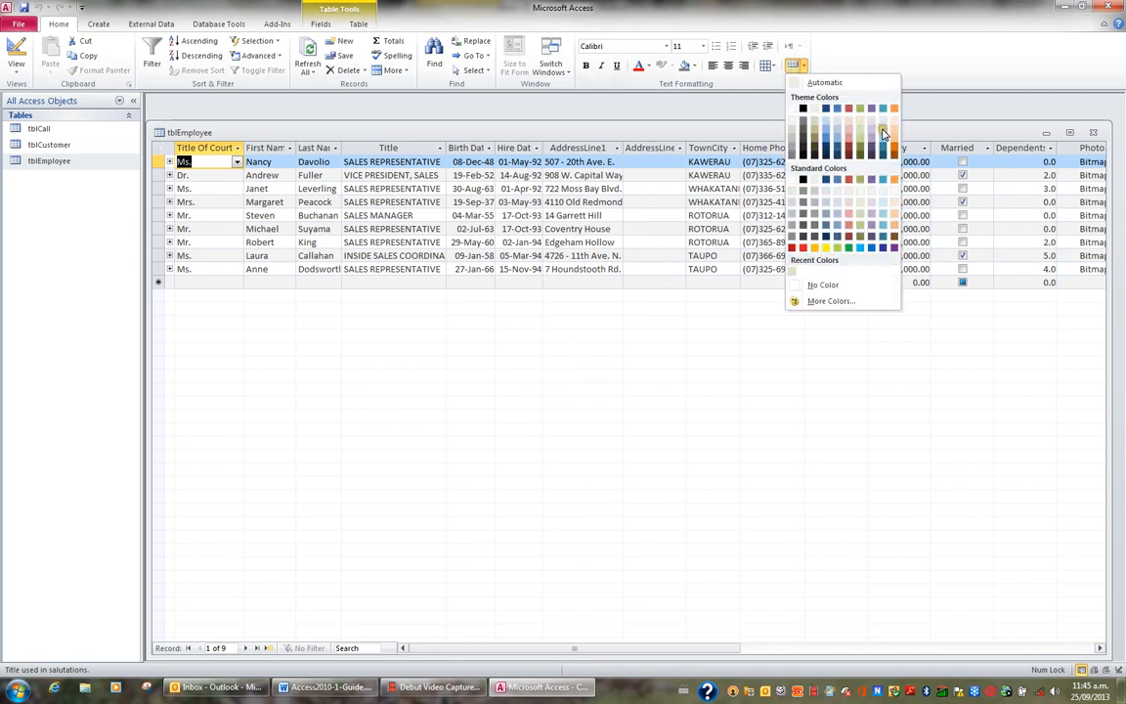
click(883, 133)
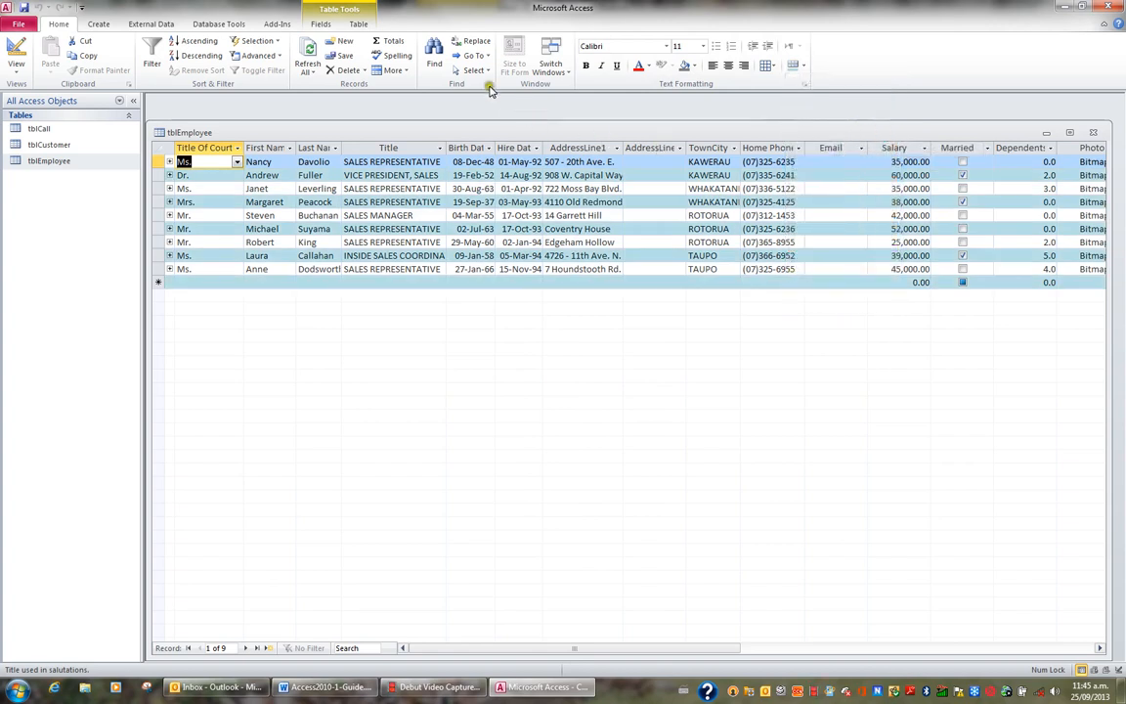
click(391, 41)
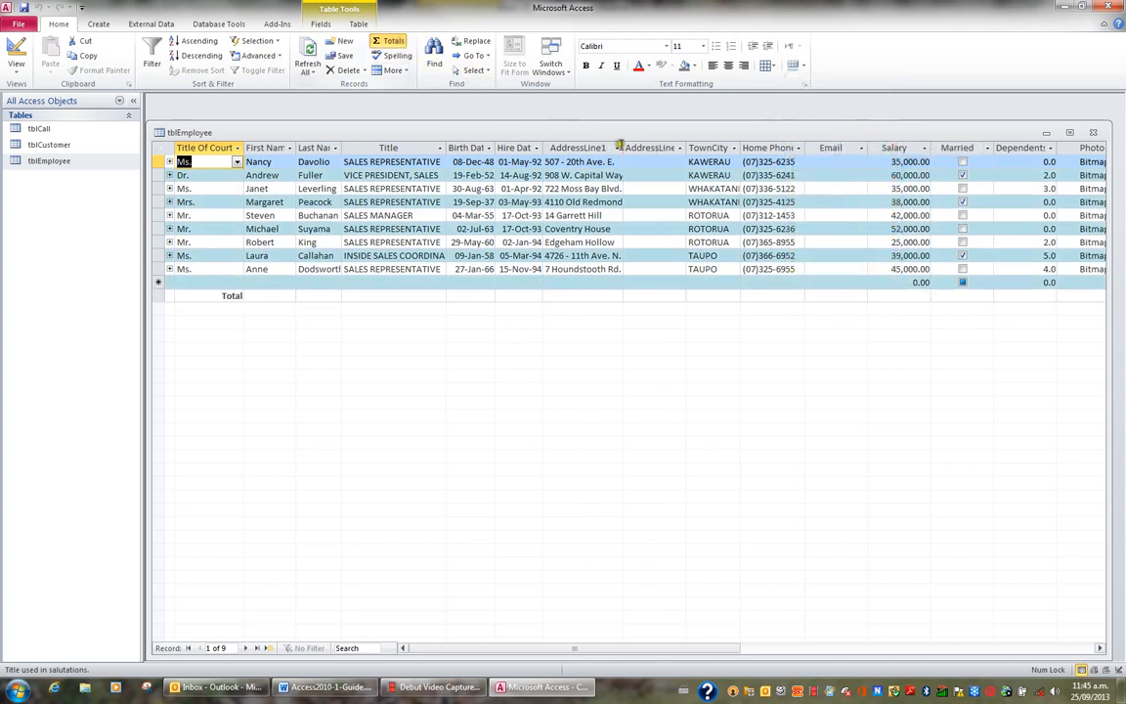
In the Total row, set the Salary cell to Sum and the Dependents cell to Count
click(904, 297)
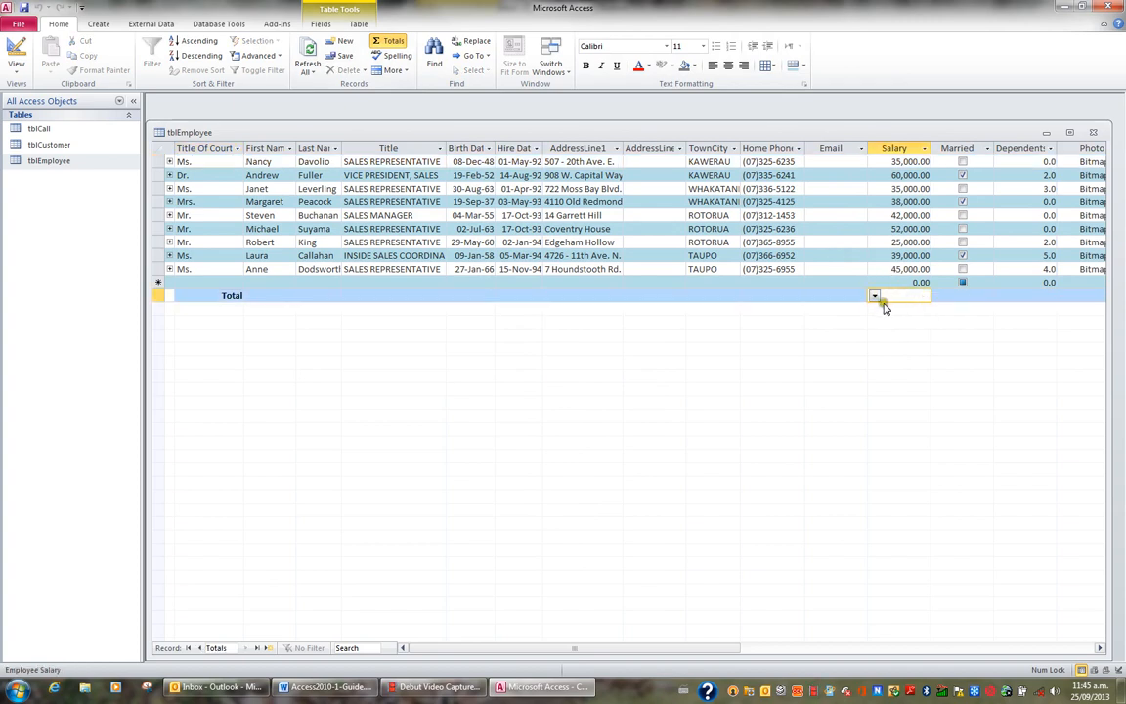
click(879, 301)
click(863, 322)
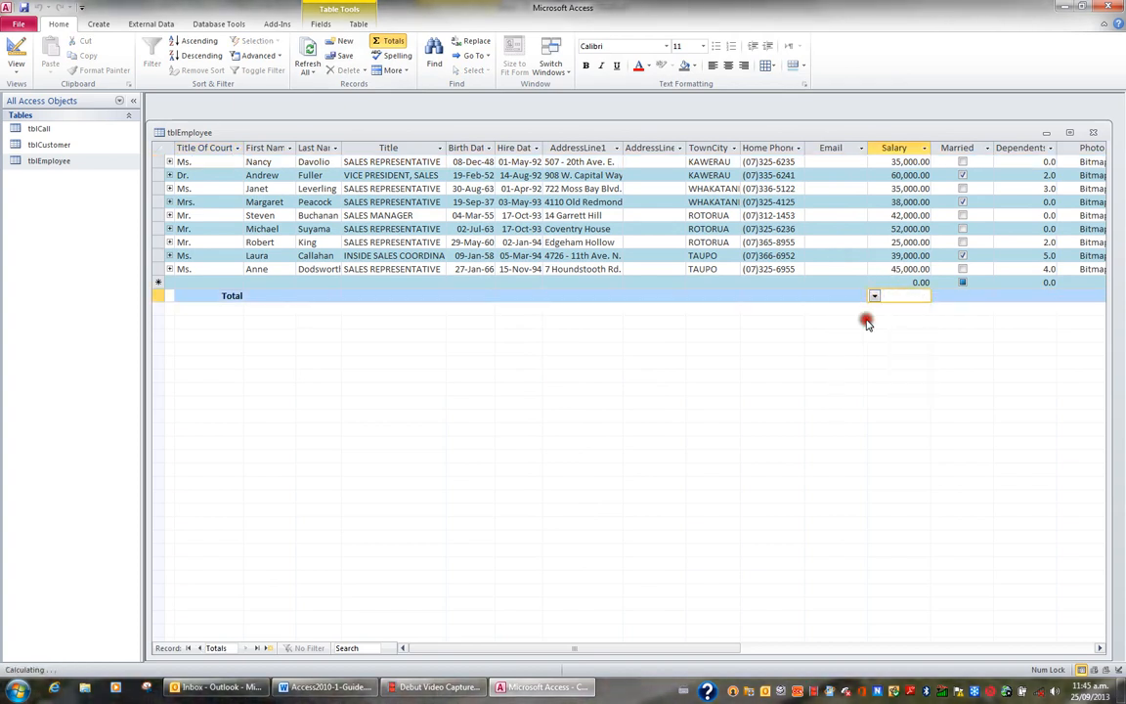
click(1007, 297)
click(1000, 296)
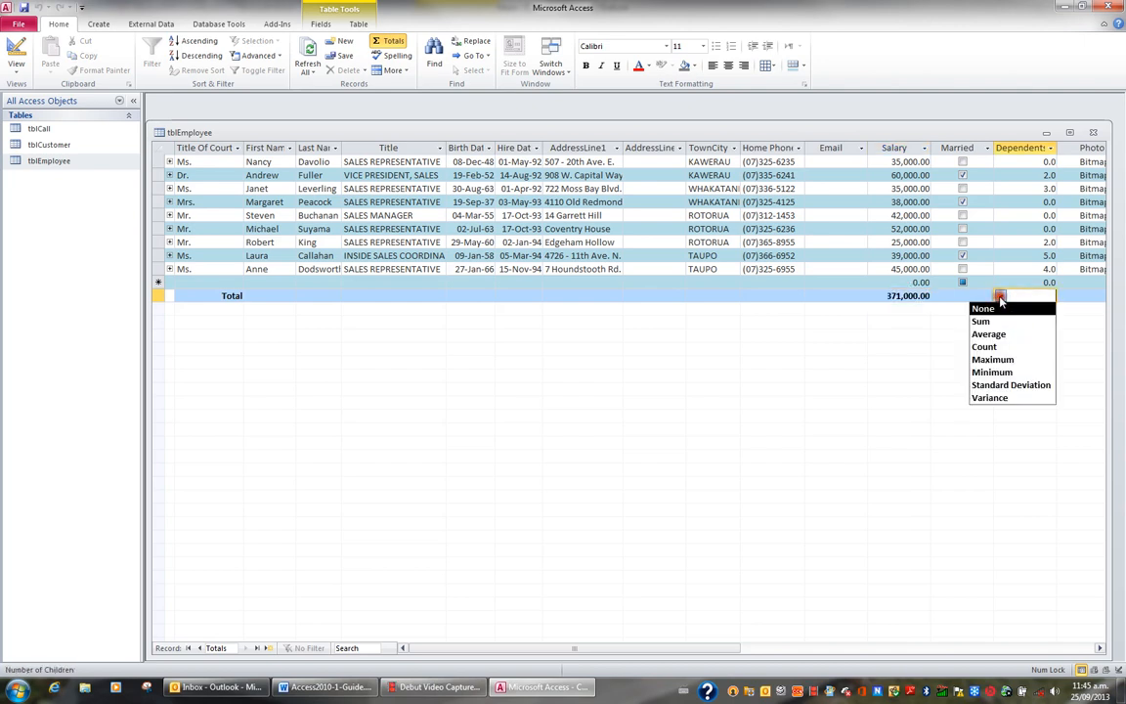
click(991, 349)
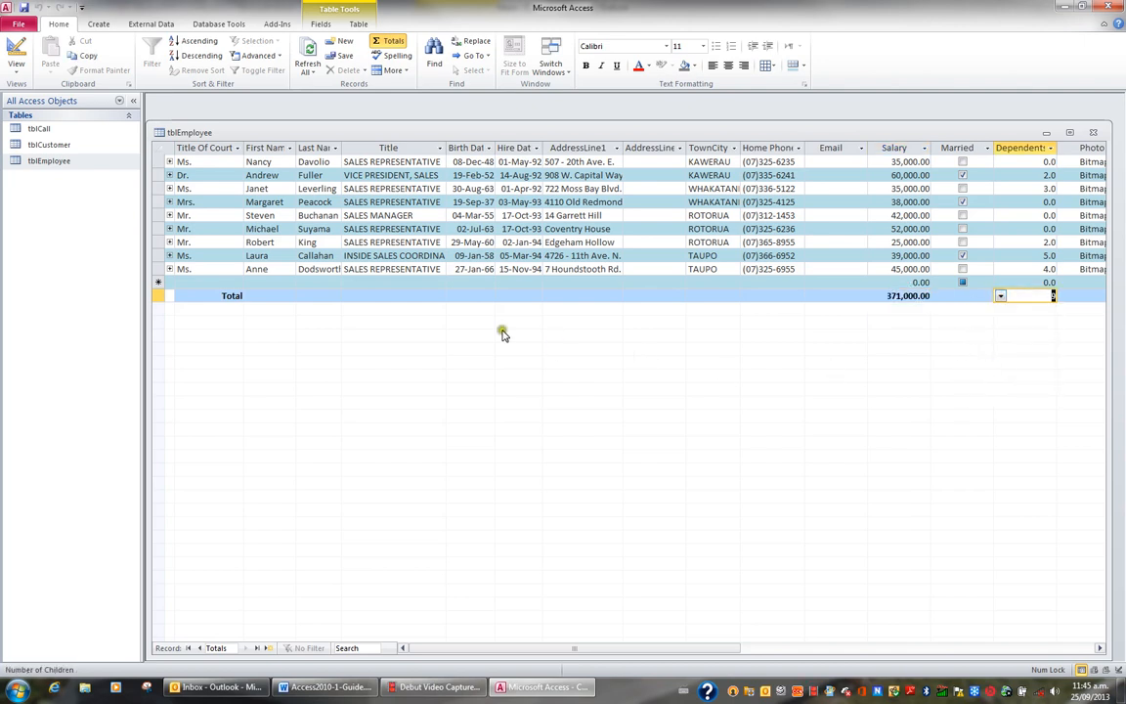
Set the Last Name cell of the Total row to Count
click(326, 296)
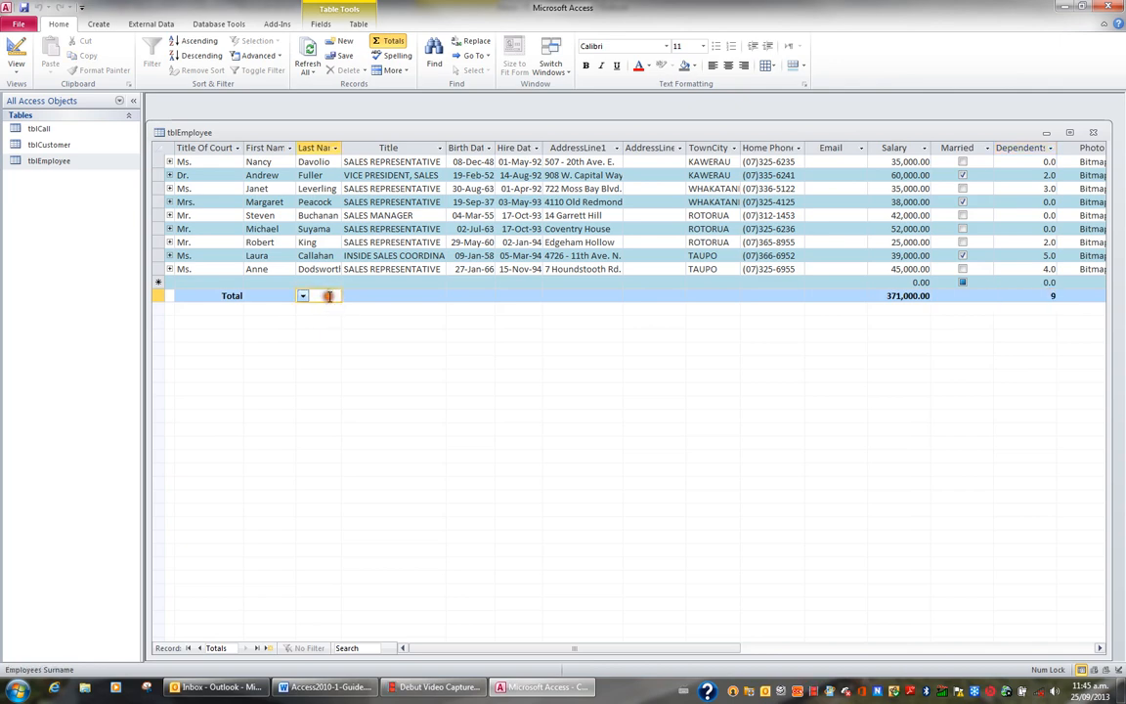
click(303, 295)
click(312, 320)
click(370, 295)
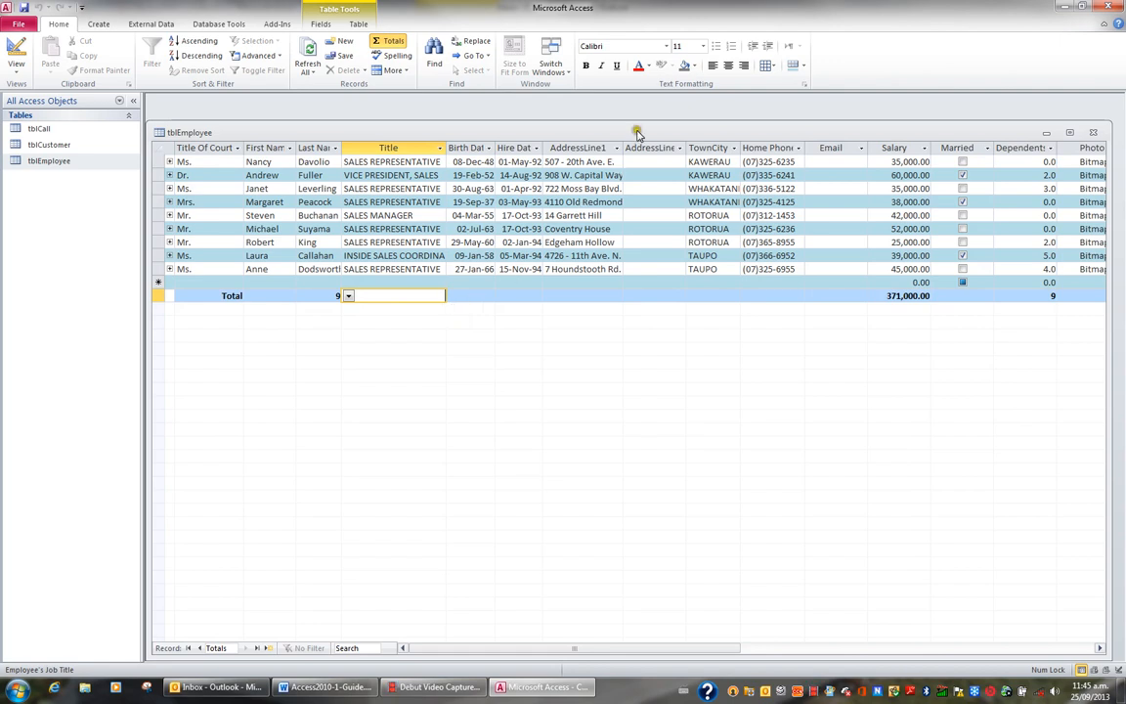
Set the tblEmployee datasheet font to Arial at size 10
click(665, 45)
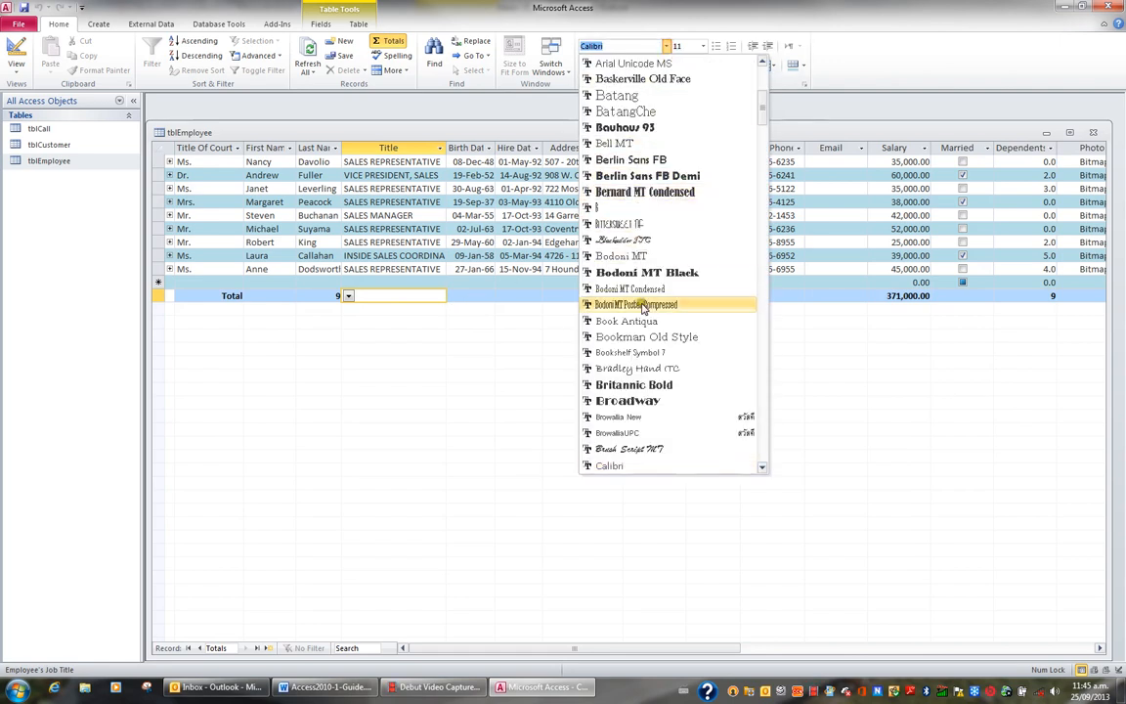
text(Agency FB)
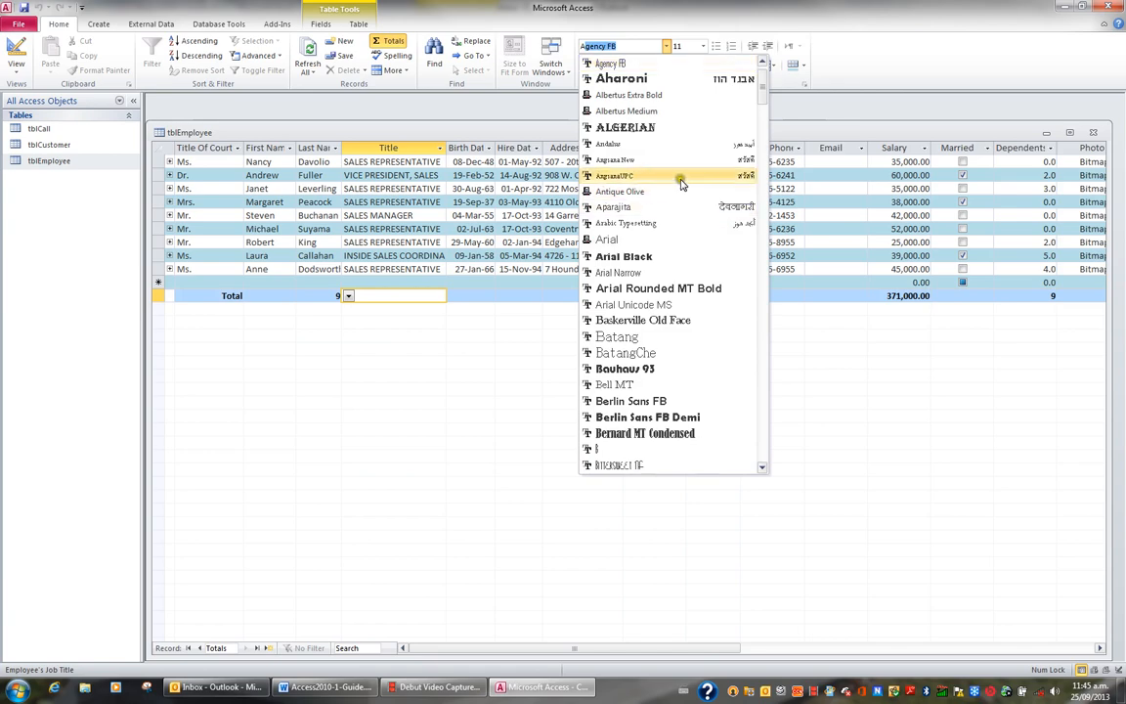
click(614, 242)
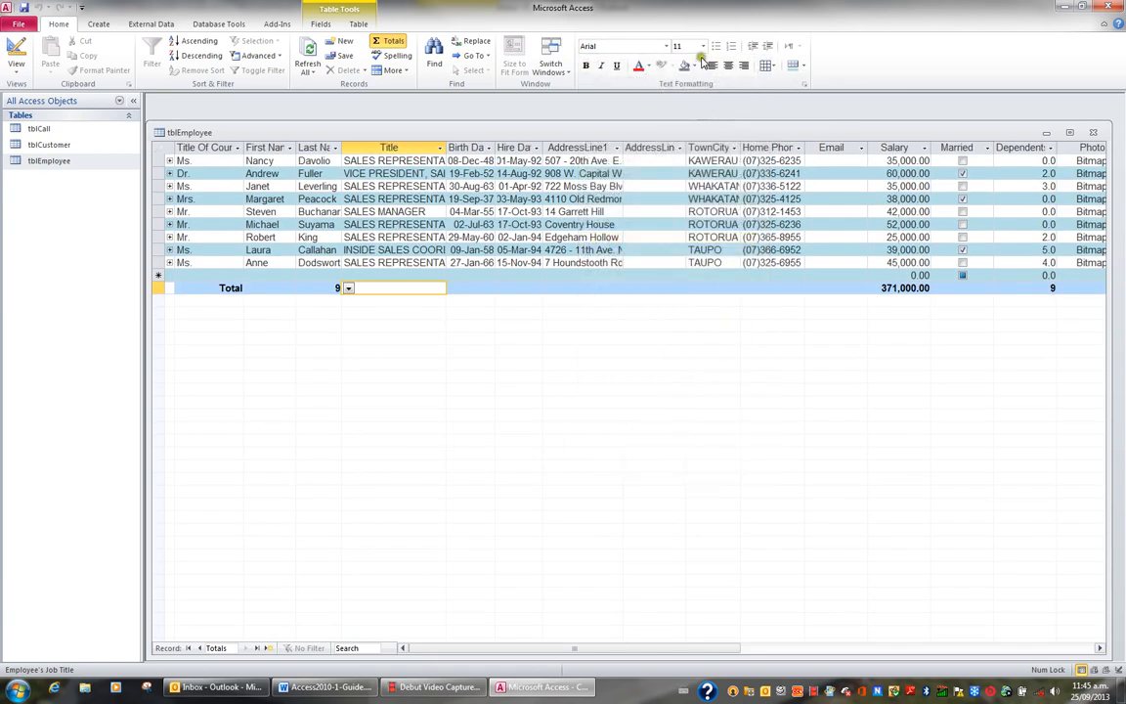
click(703, 47)
click(689, 85)
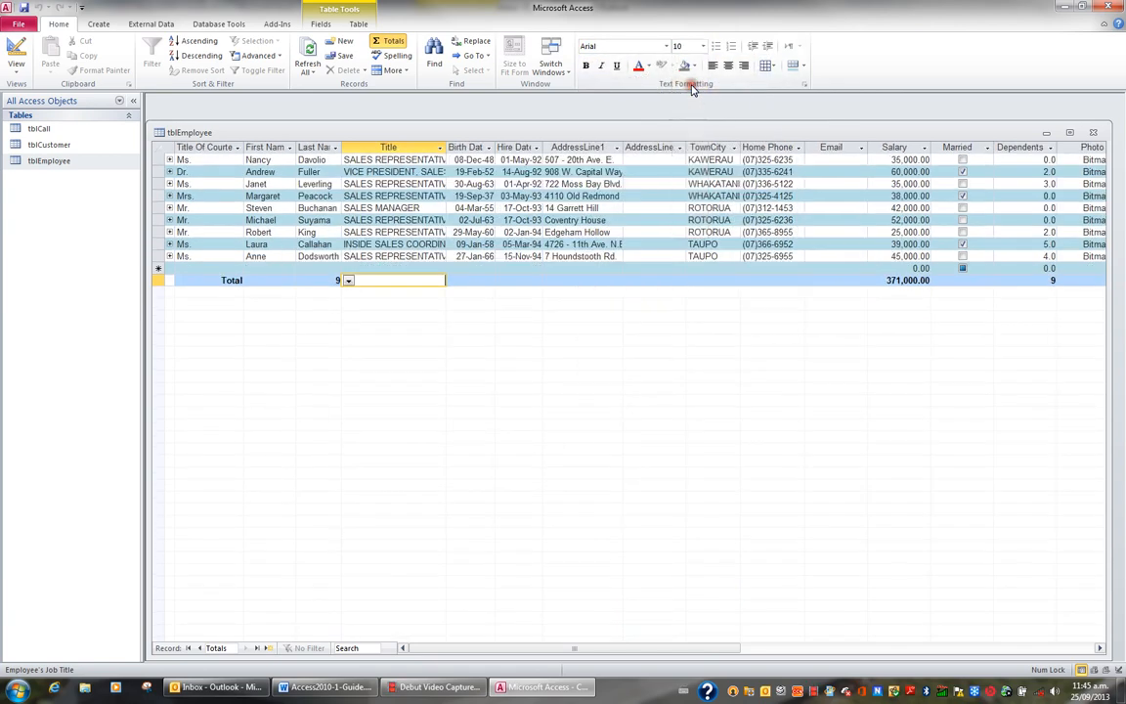
Fit the widths of the columns from Title Of Courtesy through AddressLine2 to their contents
double_click(244, 147)
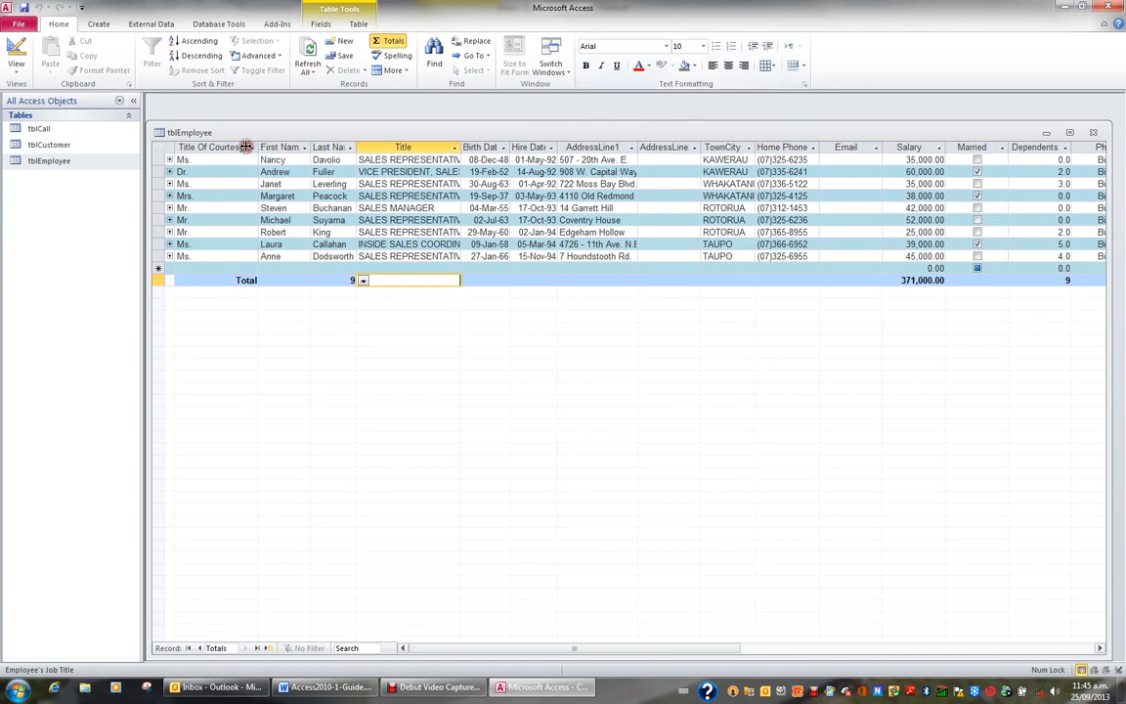
double_click(310, 147)
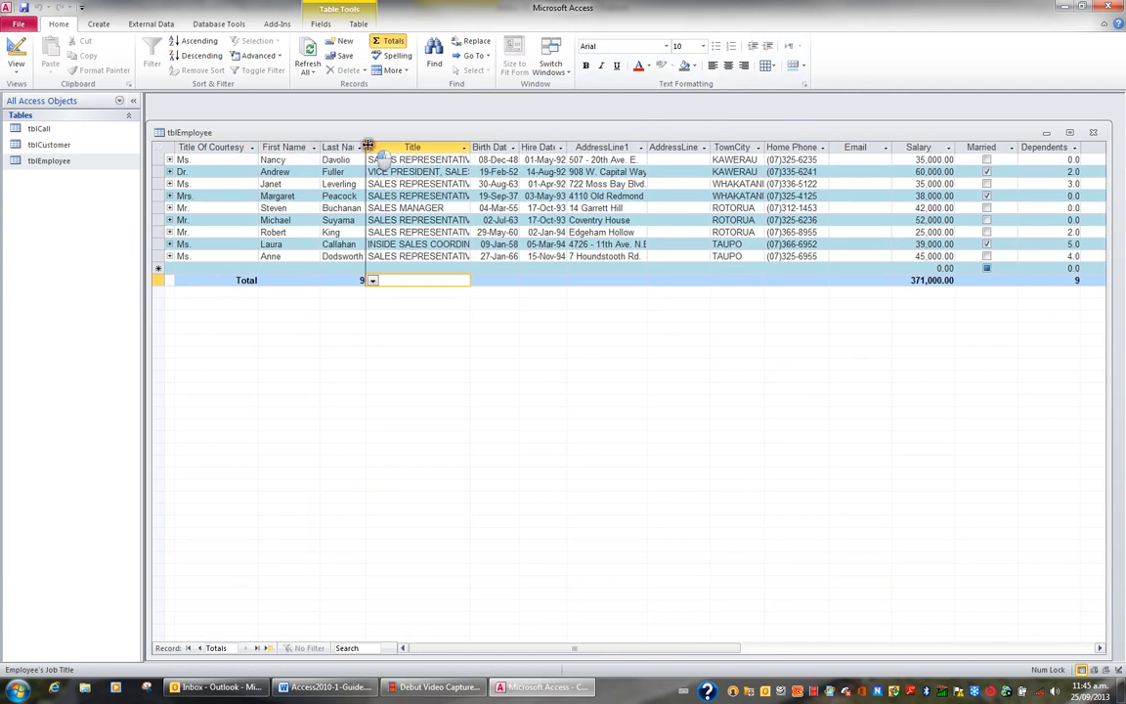
double_click(365, 147)
double_click(484, 147)
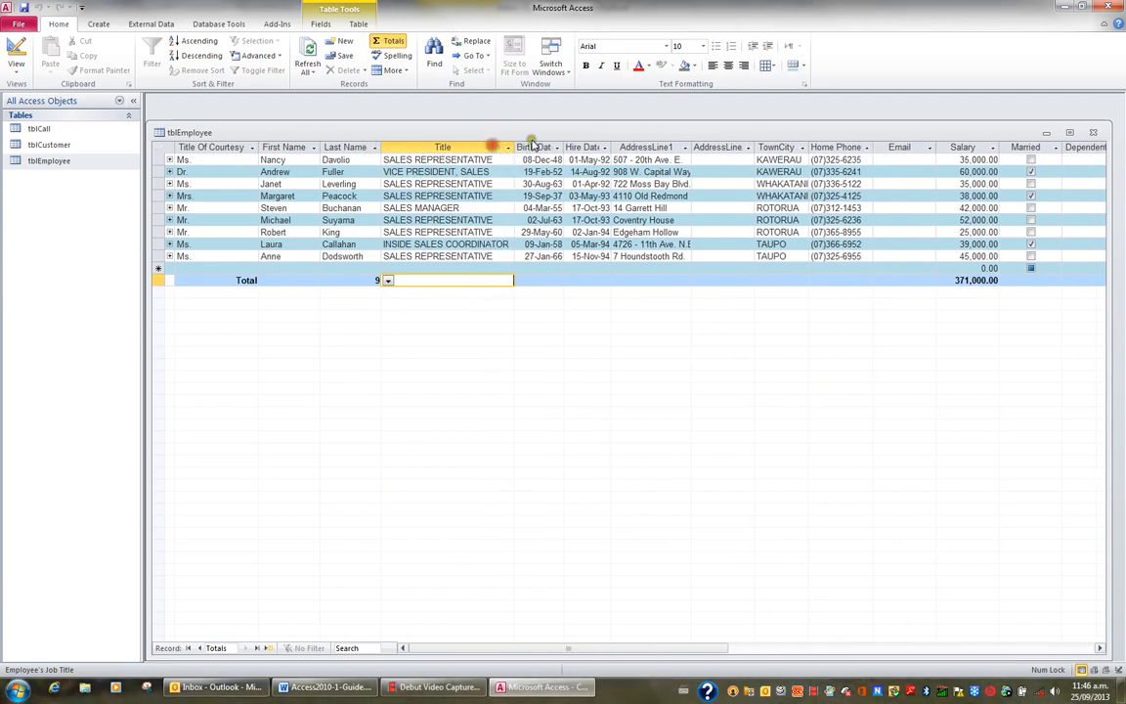
double_click(563, 146)
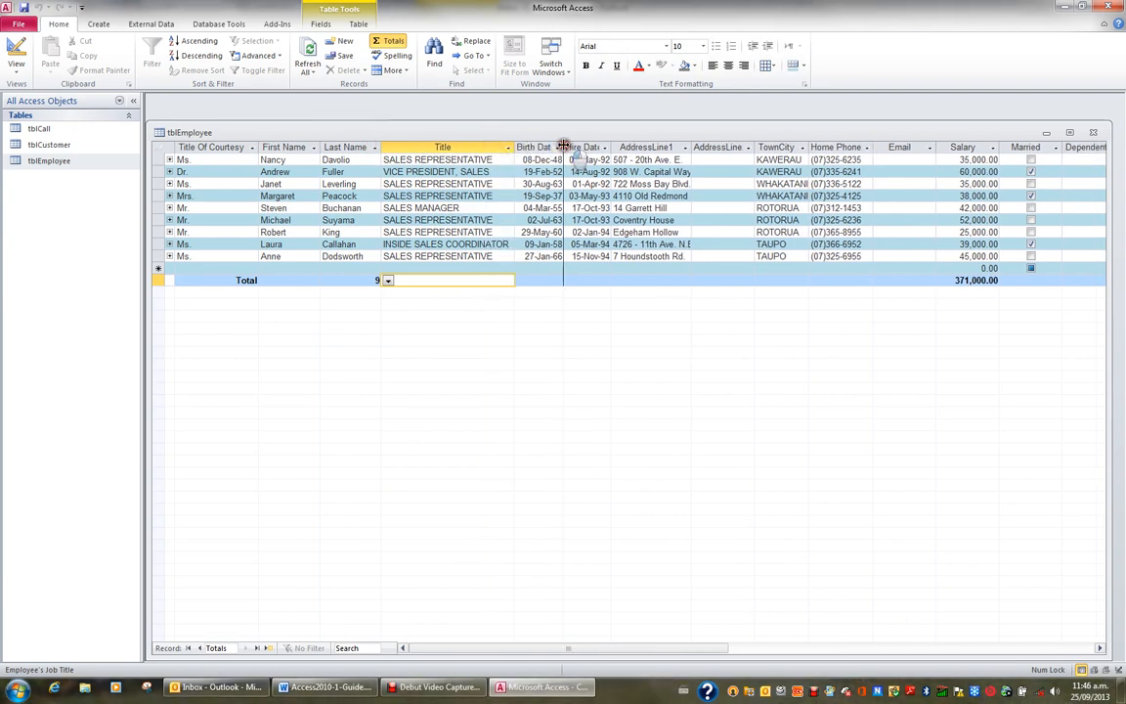
double_click(617, 146)
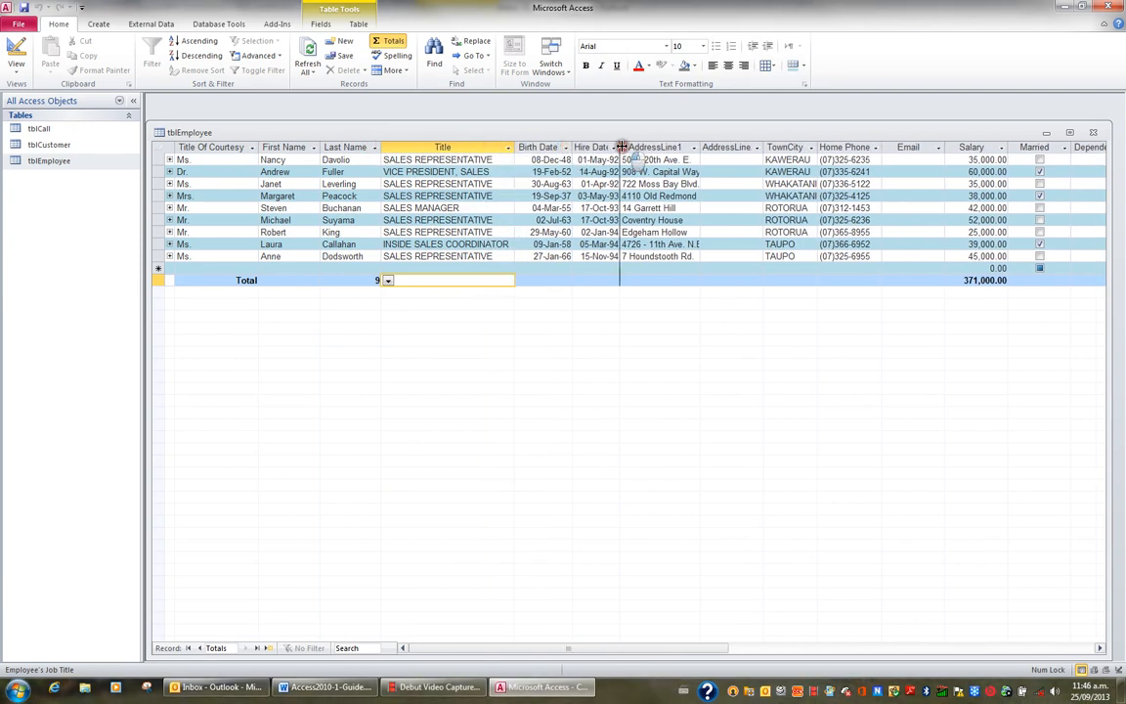
double_click(707, 146)
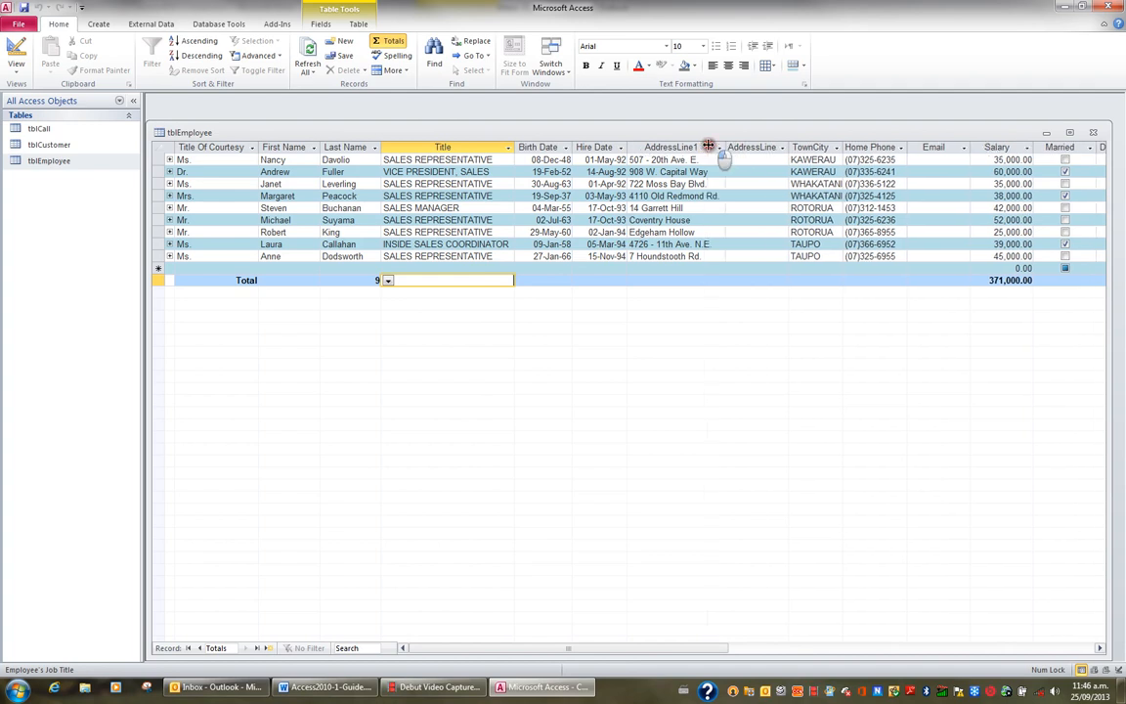
double_click(787, 147)
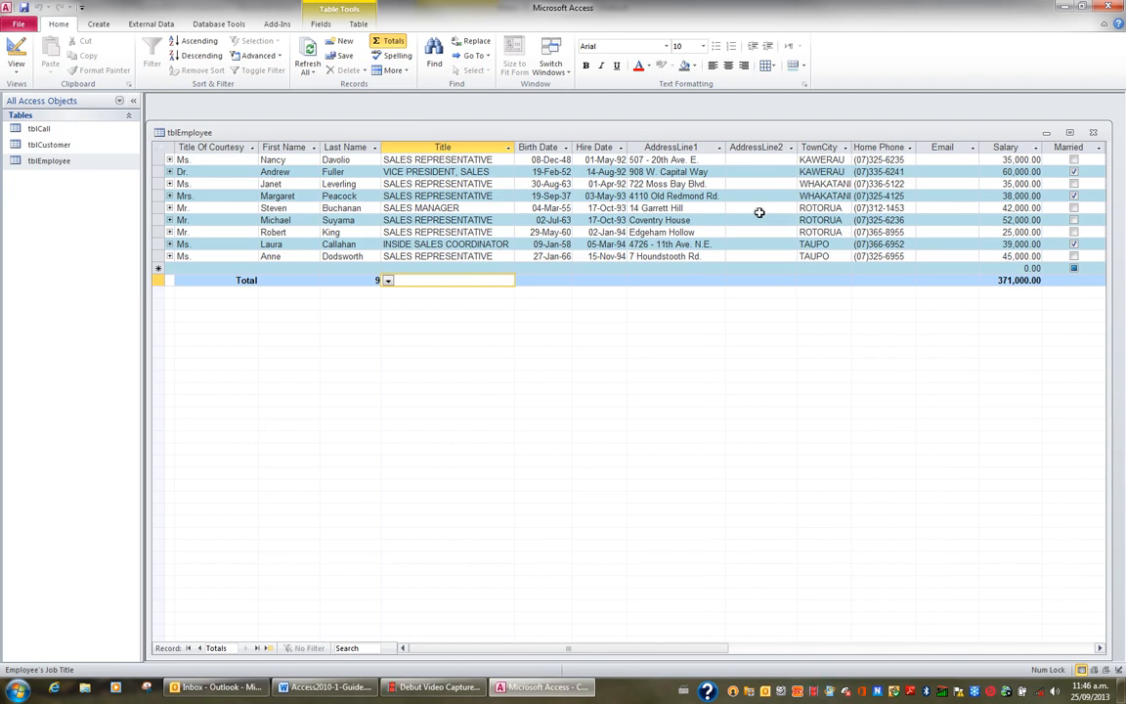
Close the tblEmployee datasheet
click(1095, 134)
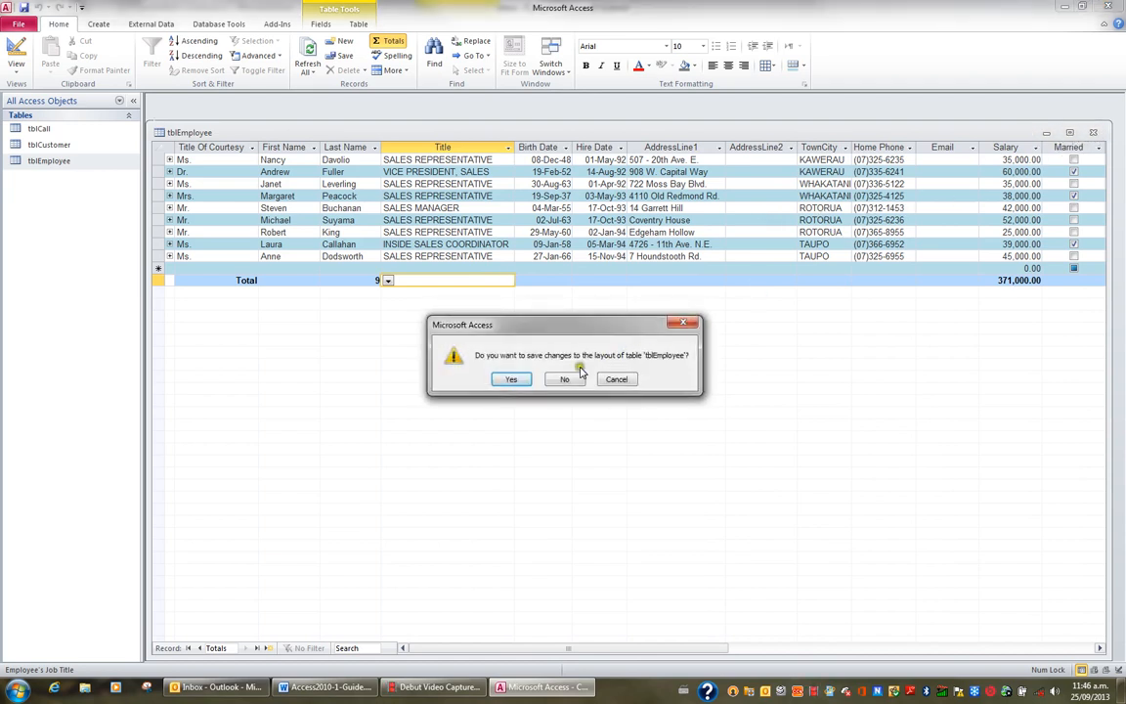